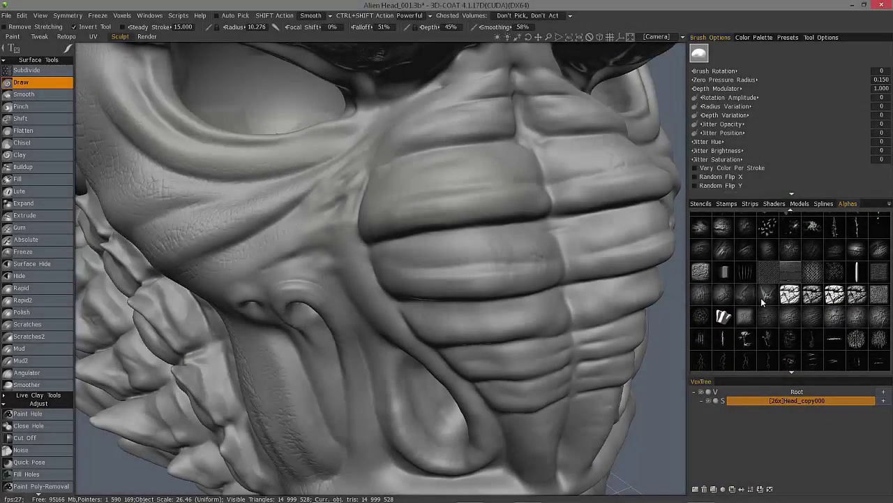
- Browse the alpha library and choose the hexagonal reptile-scale alpha for the Draw brush
{"action": "scroll", "coordinate": [760, 299], "scroll_direction": "down", "scroll_amount": 2}
{"action": "scroll", "coordinate": [761, 299], "scroll_direction": "down", "scroll_amount": 5}
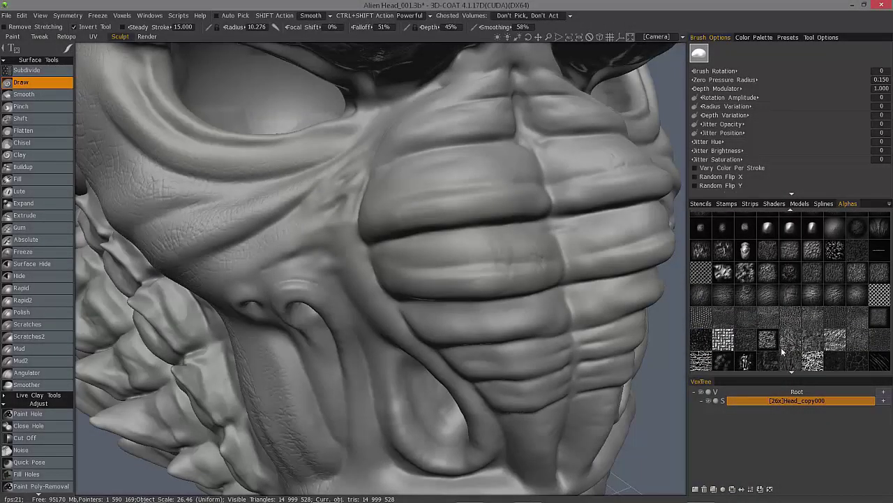
{"action": "scroll", "coordinate": [765, 272], "scroll_direction": "down", "scroll_amount": 4}
{"action": "scroll", "coordinate": [765, 272], "scroll_direction": "down", "scroll_amount": 1}
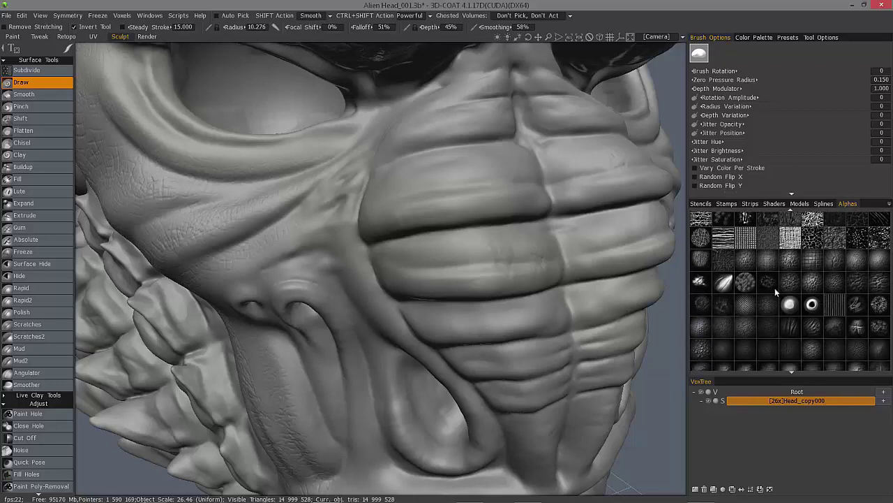
{"action": "scroll", "coordinate": [768, 314], "scroll_direction": "down", "scroll_amount": 3}
{"action": "scroll", "coordinate": [761, 300], "scroll_direction": "down", "scroll_amount": 2}
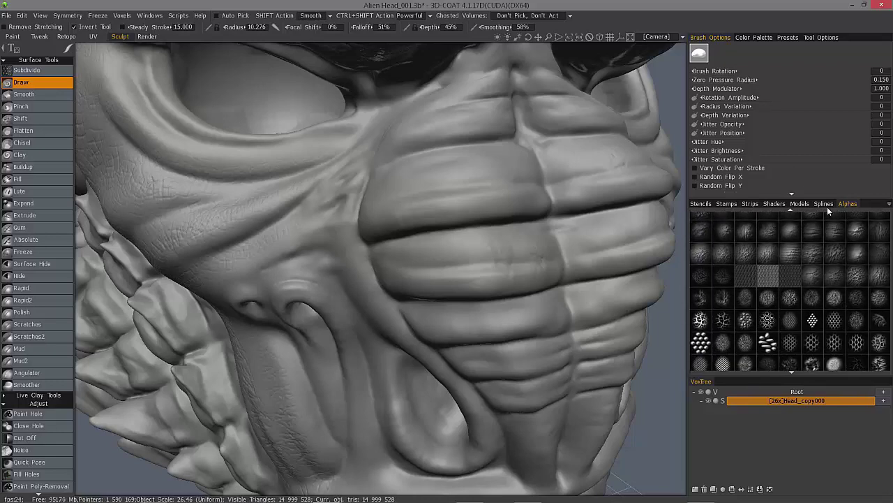
{"action": "scroll", "coordinate": [329, 216], "scroll_direction": "down", "scroll_amount": 2}
{"action": "mouse_move", "coordinate": [328, 216]}
{"action": "left_mouse_down", "text": "alt"}
{"action": "mouse_move", "coordinate": [309, 213]}
{"action": "mouse_move", "coordinate": [332, 218]}
{"action": "mouse_move", "coordinate": [282, 33]}
{"action": "left_mouse_up", "text": "alt"}
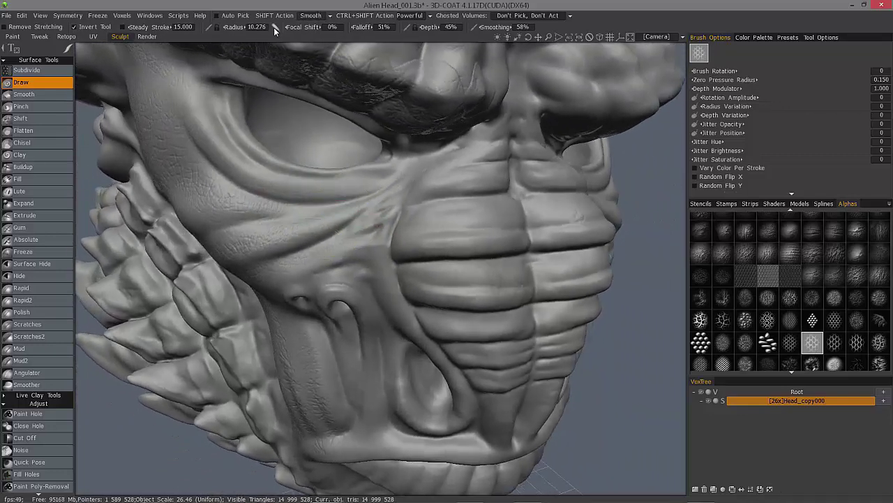
- Load the Taper_Start_End_02 curve from the Taper_Profiles folder as the brush's tapering profile
{"action": "left_click", "coordinate": [275, 27]}
{"action": "left_click", "coordinate": [379, 414]}
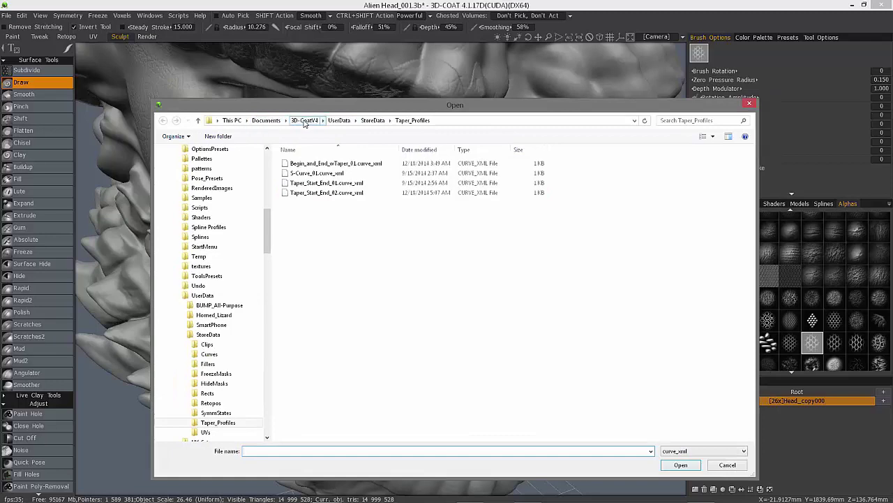
{"action": "left_click", "coordinate": [307, 122]}
{"action": "double_click", "coordinate": [308, 432]}
{"action": "double_click", "coordinate": [336, 342]}
{"action": "left_click", "coordinate": [307, 241]}
{"action": "left_click", "coordinate": [298, 173]}
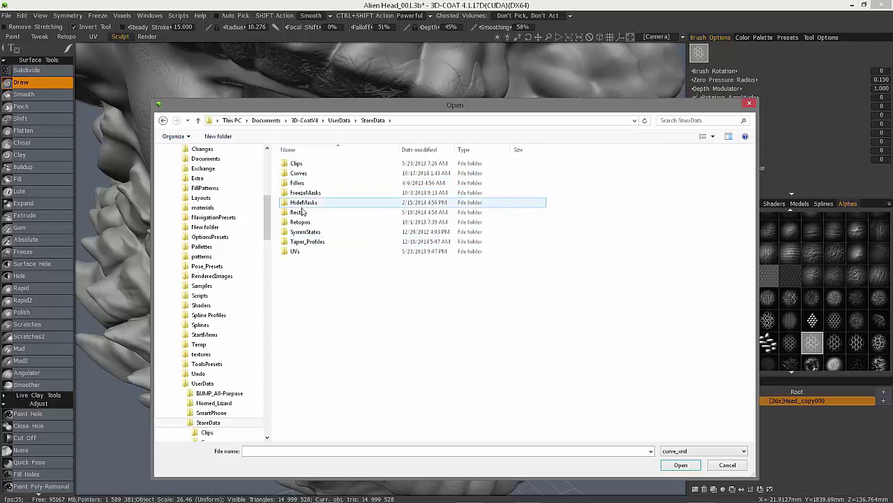
{"action": "double_click", "coordinate": [309, 243]}
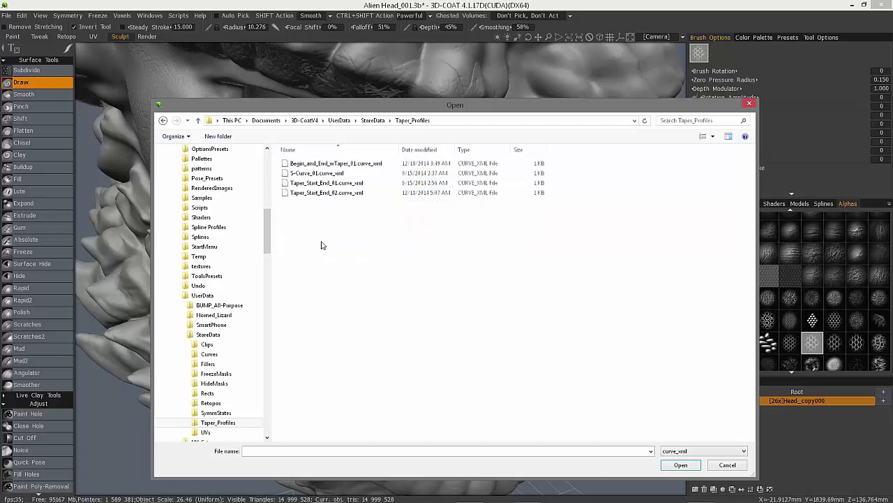
{"action": "double_click", "coordinate": [326, 192]}
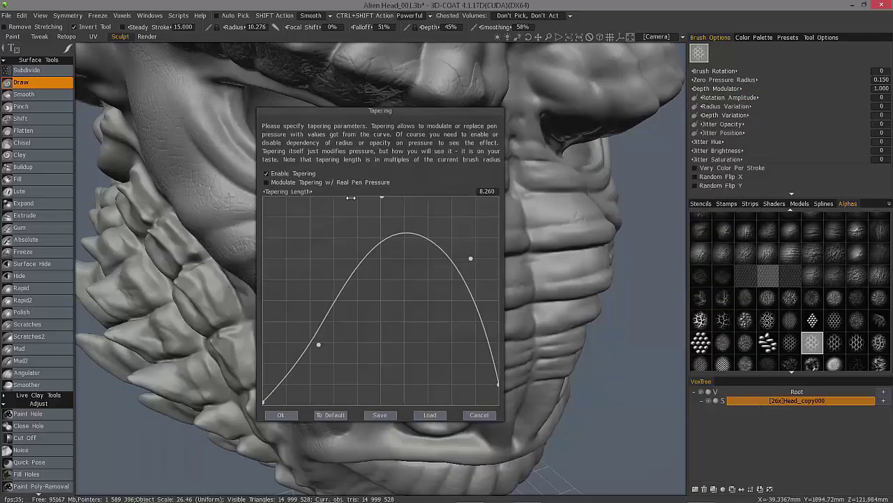
- Reshape the tapering curve so it rises more steeply at the start of the stroke, and apply it
{"action": "left_click_drag", "start_coordinate": [315, 343], "coordinate": [293, 260]}
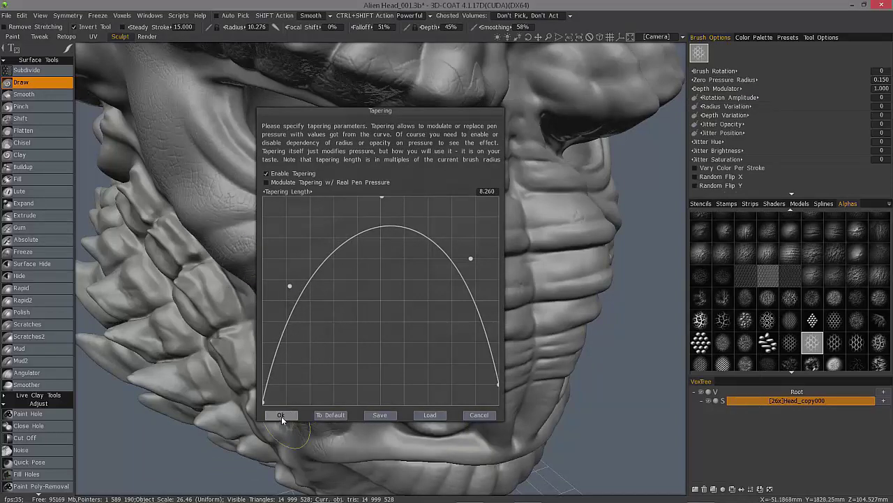
{"action": "left_click", "coordinate": [280, 415]}
{"action": "mouse_move", "coordinate": [329, 241]}
{"action": "left_mouse_down", "text": "alt"}
{"action": "mouse_move", "coordinate": [299, 193]}
{"action": "mouse_move", "coordinate": [322, 235]}
{"action": "mouse_move", "coordinate": [333, 227]}
{"action": "left_mouse_up", "text": "alt"}
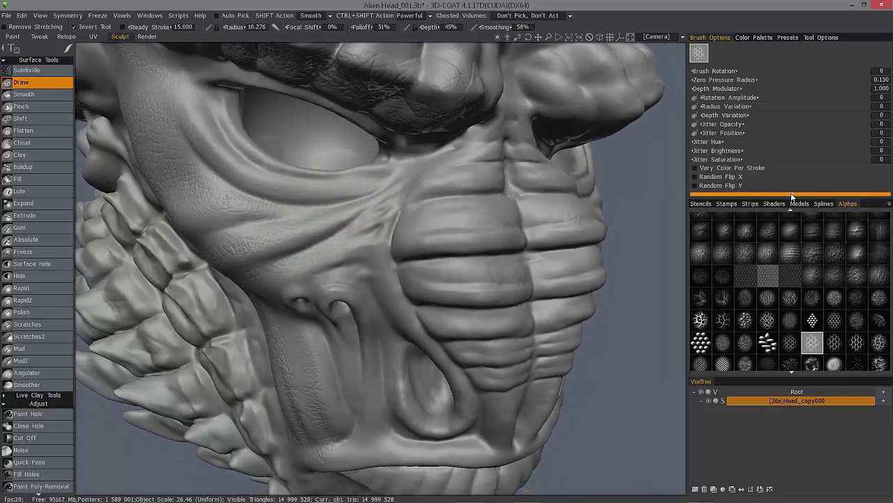
- Review the brush's Rotate Along Stroke and Use Spacing options and its Spacing value
{"action": "left_click", "coordinate": [792, 196]}
{"action": "left_click", "coordinate": [792, 195]}
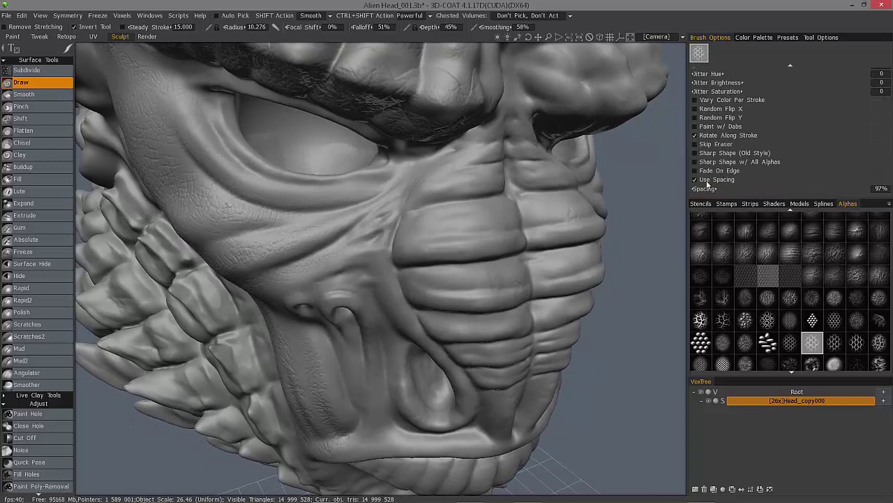
{"action": "left_click_drag", "start_coordinate": [320, 160], "coordinate": [330, 228], "text": "alt"}
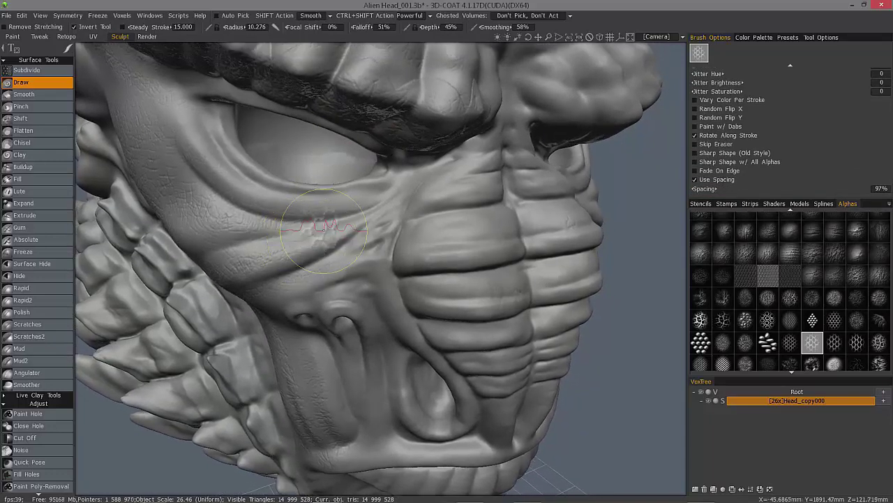
- Enable tapering modulation with real pen pressure and shorten the tapering length to about 6.7
{"action": "left_click", "coordinate": [276, 28]}
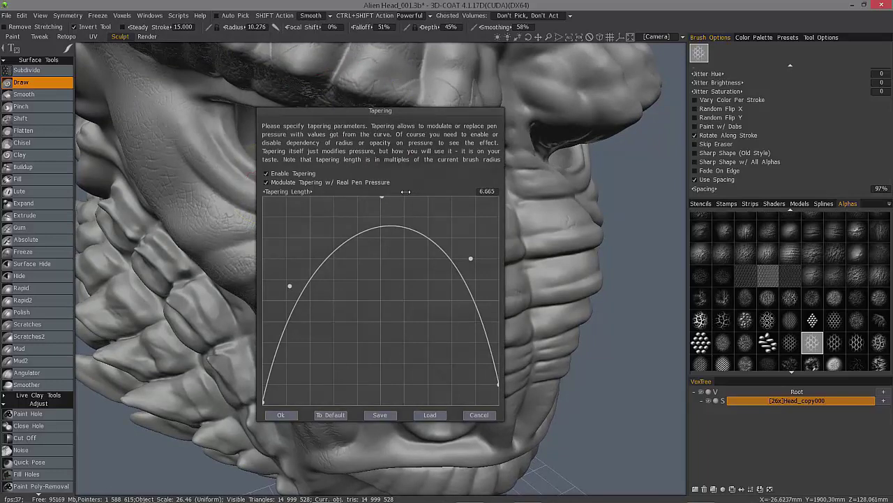
{"action": "left_click_drag", "start_coordinate": [404, 191], "coordinate": [401, 191]}
{"action": "left_click", "coordinate": [281, 415]}
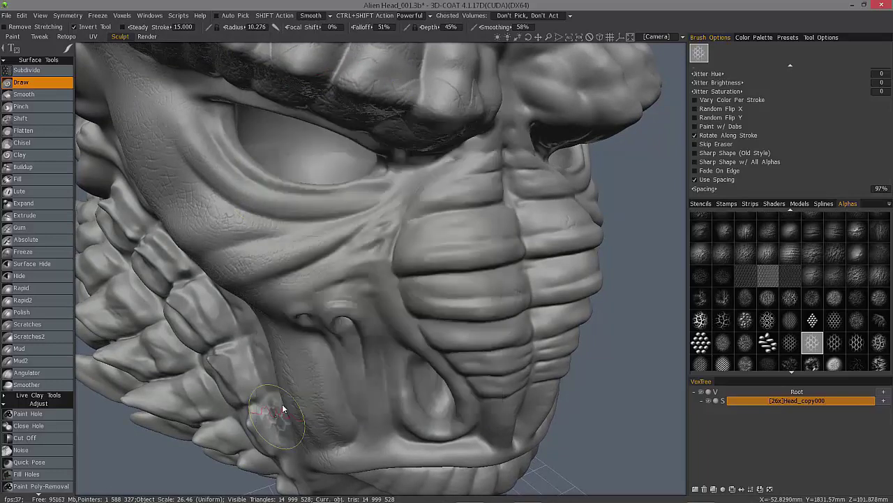
- Reduce the Draw brush's depth to 5%
{"action": "left_click_drag", "start_coordinate": [341, 234], "coordinate": [359, 223]}
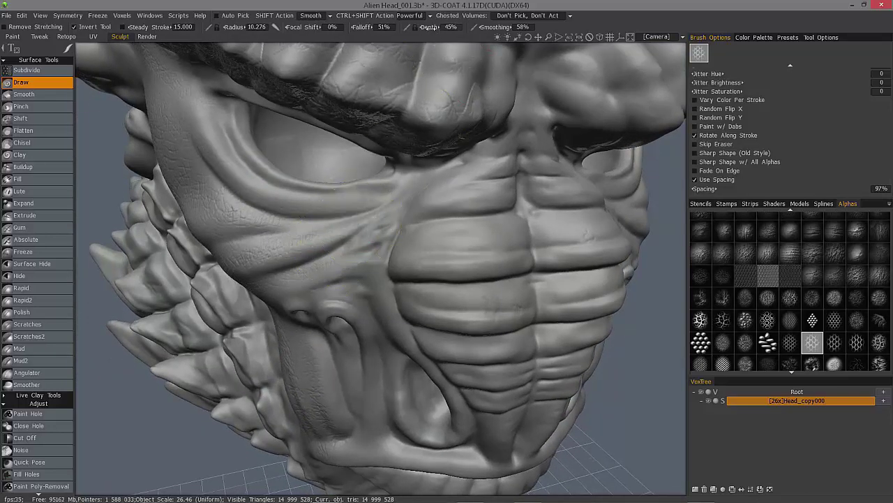
{"action": "left_click_drag", "start_coordinate": [409, 31], "coordinate": [395, 31]}
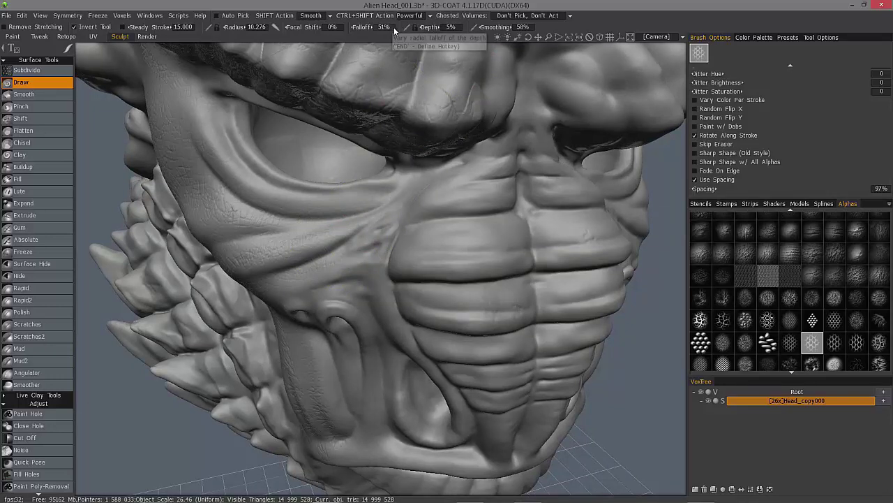
{"action": "left_click_drag", "start_coordinate": [288, 215], "coordinate": [314, 204], "text": "alt"}
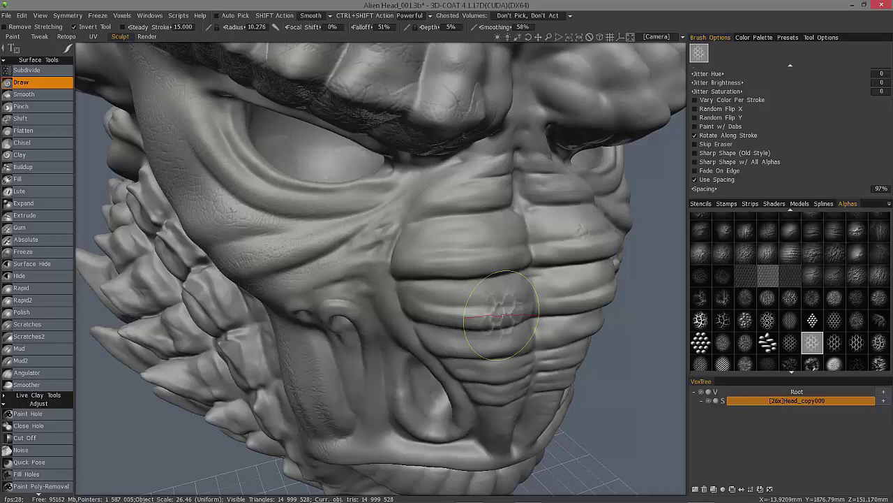
- Store the current Draw brush setup as a new tool preset
{"action": "left_click", "coordinate": [788, 38]}
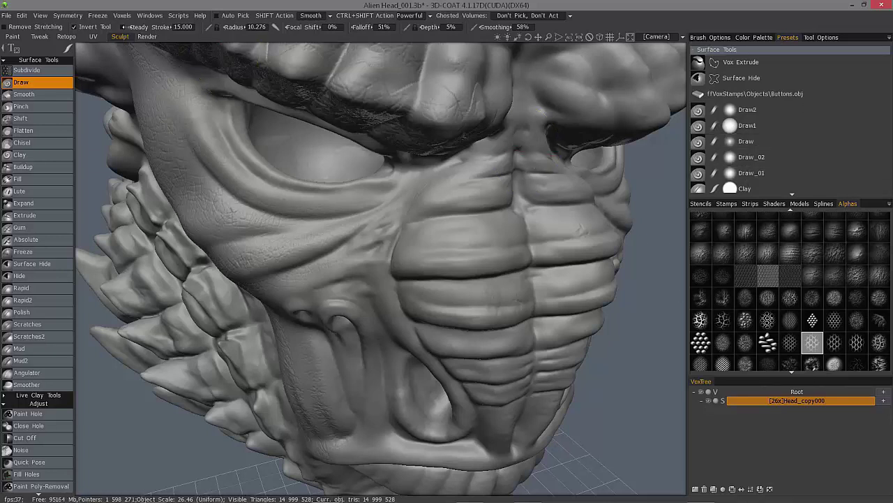
{"action": "left_click", "coordinate": [150, 16]}
{"action": "mouse_move", "coordinate": [151, 31]}
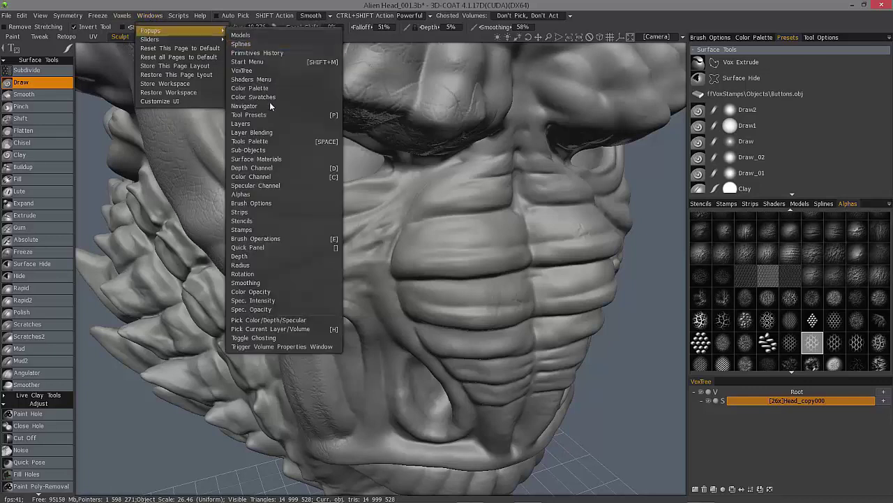
{"action": "left_click", "coordinate": [294, 118]}
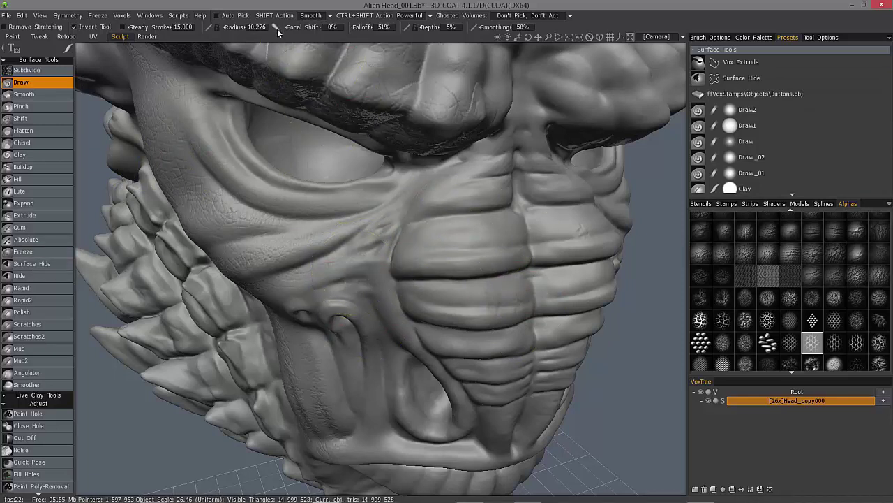
{"action": "left_click", "coordinate": [889, 38]}
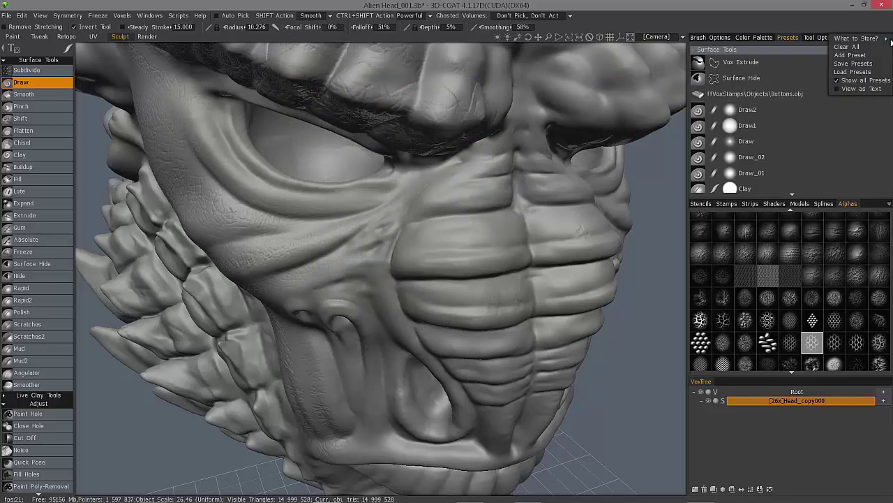
{"action": "left_click", "coordinate": [857, 56]}
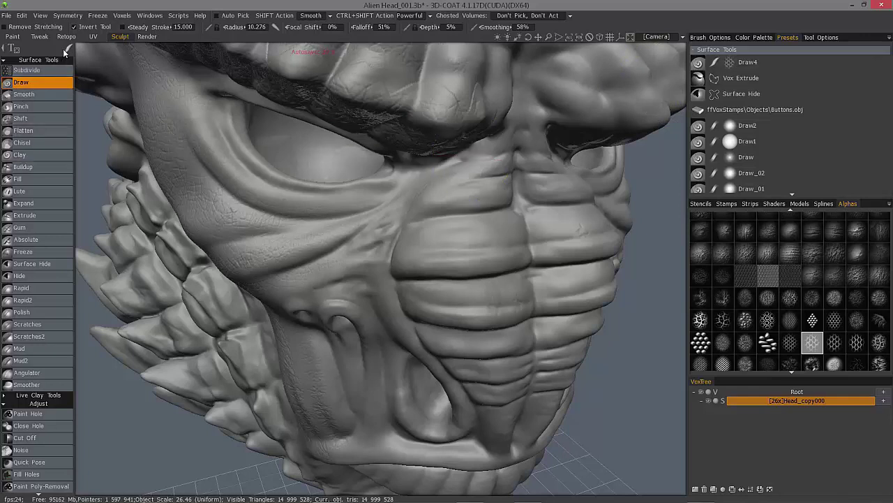
- Rename the new Draw preset to Reptile_01_Taper
{"action": "mouse_move", "coordinate": [67, 51]}
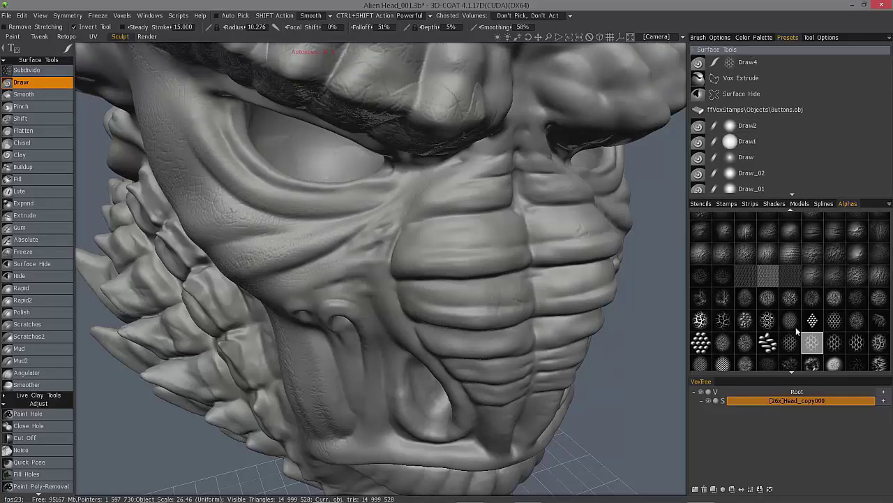
{"action": "left_click", "coordinate": [750, 65]}
{"action": "left_click", "coordinate": [749, 62]}
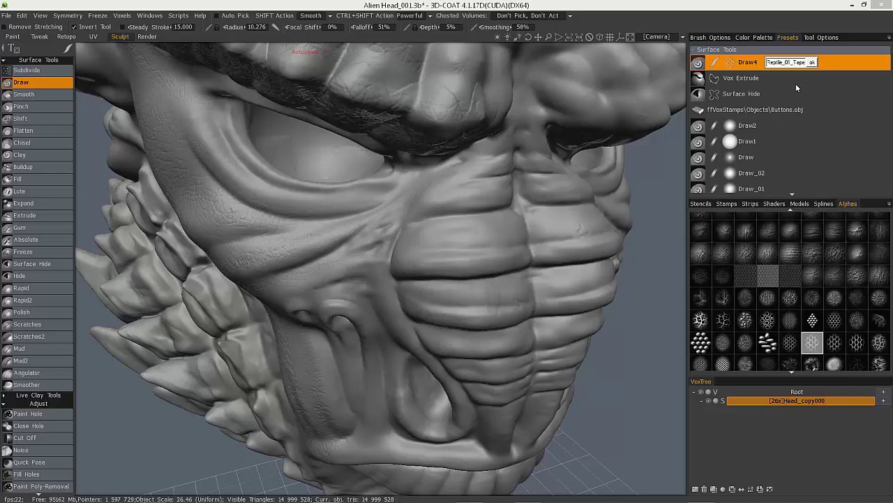
{"action": "key", "text": "Escape"}
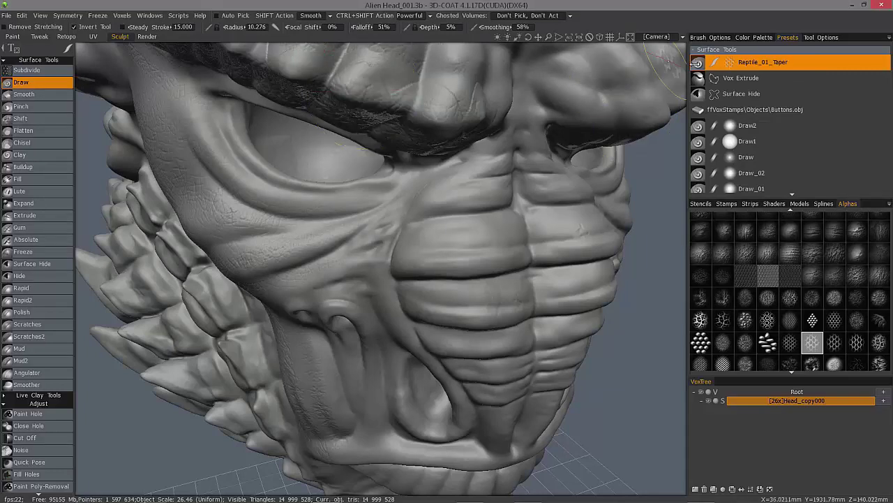
- Paint tapered reptile-scale strokes over the cheek folds beneath the alien's eye with the Reptile_01_Taper preset
{"action": "middle_click_drag", "start_coordinate": [267, 228], "coordinate": [328, 225], "text": "alt"}
{"action": "left_click_drag", "start_coordinate": [452, 236], "coordinate": [307, 247]}
{"action": "left_click_drag", "start_coordinate": [239, 215], "coordinate": [245, 203], "text": "alt"}
{"action": "left_click_drag", "start_coordinate": [433, 240], "coordinate": [280, 247]}
{"action": "left_click_drag", "start_coordinate": [279, 217], "coordinate": [318, 208], "text": "alt"}
{"action": "mouse_move", "coordinate": [352, 215]}
{"action": "left_mouse_down"}
{"action": "mouse_move", "coordinate": [311, 231]}
{"action": "mouse_move", "coordinate": [268, 221]}
{"action": "left_mouse_up"}
{"action": "left_click_drag", "start_coordinate": [231, 182], "coordinate": [250, 179], "text": "alt"}
{"action": "mouse_move", "coordinate": [216, 167]}
{"action": "left_mouse_down"}
{"action": "mouse_move", "coordinate": [203, 137]}
{"action": "mouse_move", "coordinate": [279, 199]}
{"action": "left_mouse_up"}
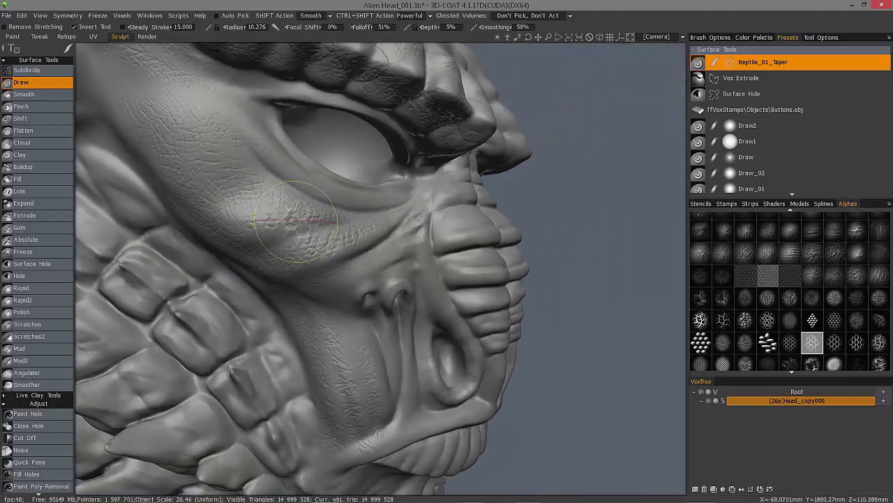
{"action": "left_click_drag", "start_coordinate": [354, 202], "coordinate": [220, 238]}
{"action": "left_click_drag", "start_coordinate": [279, 241], "coordinate": [302, 239], "text": "alt"}
{"action": "mouse_move", "coordinate": [421, 218]}
{"action": "left_mouse_down"}
{"action": "mouse_move", "coordinate": [298, 259]}
{"action": "mouse_move", "coordinate": [281, 224]}
{"action": "mouse_move", "coordinate": [363, 206]}
{"action": "left_mouse_up"}
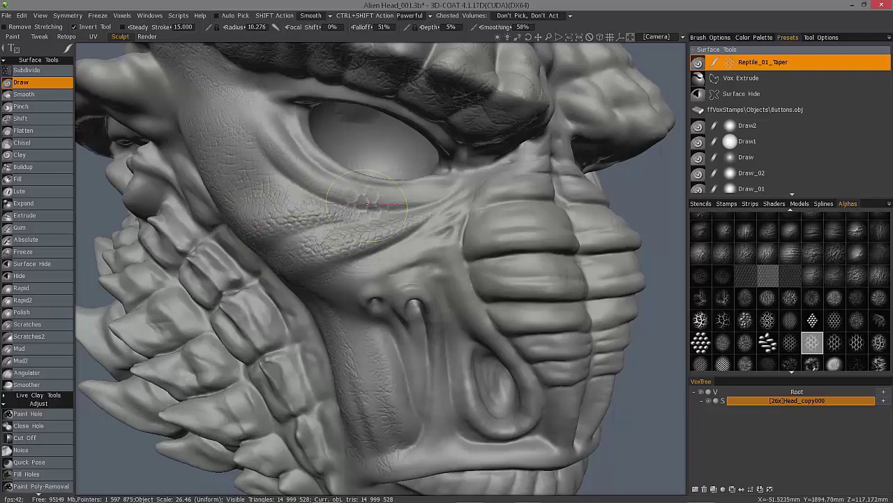
- Extend the reptile scales from the inner eye corner across the outer cheek and up the temple beneath the brow
{"action": "right_click_drag", "start_coordinate": [218, 202], "coordinate": [293, 199], "text": "alt"}
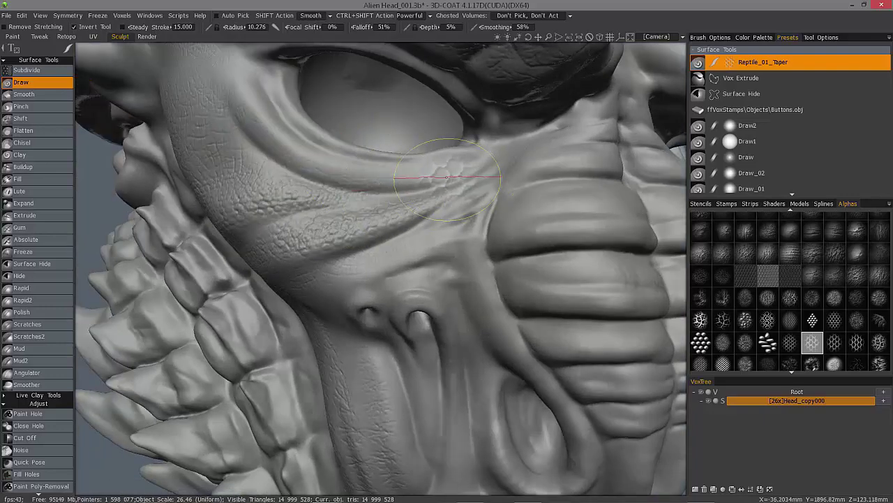
{"action": "mouse_move", "coordinate": [278, 77]}
{"action": "right_mouse_down"}
{"action": "mouse_move", "coordinate": [296, 119]}
{"action": "mouse_move", "coordinate": [374, 199]}
{"action": "right_mouse_up"}
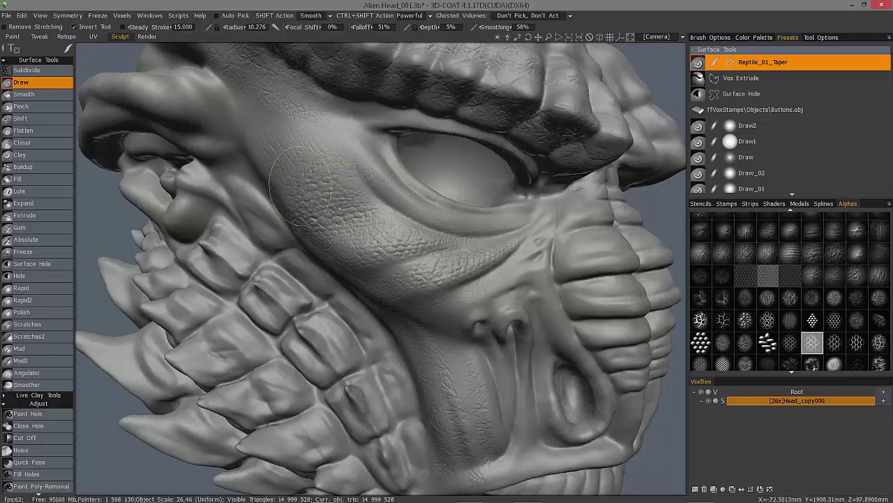
{"action": "mouse_move", "coordinate": [342, 184]}
{"action": "right_mouse_down"}
{"action": "mouse_move", "coordinate": [325, 162]}
{"action": "mouse_move", "coordinate": [224, 121]}
{"action": "right_mouse_up"}
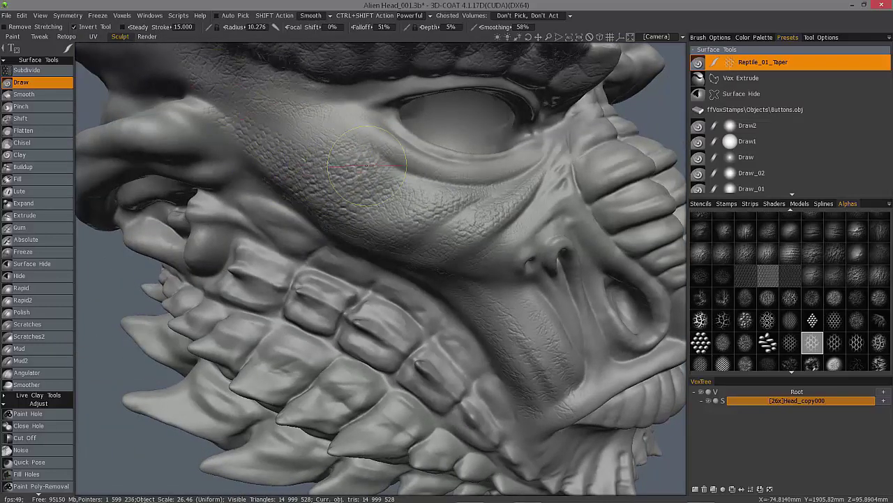
{"action": "right_click_drag", "start_coordinate": [333, 141], "coordinate": [342, 187]}
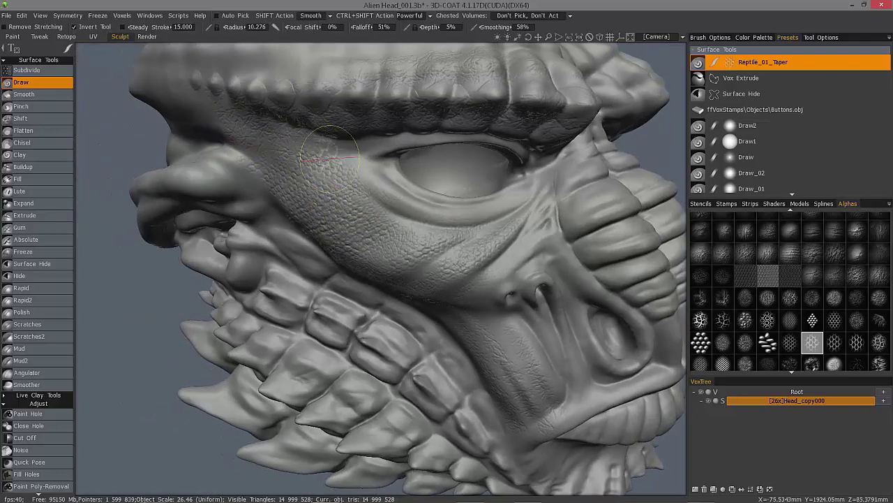
{"action": "mouse_move", "coordinate": [239, 128]}
{"action": "right_mouse_down"}
{"action": "mouse_move", "coordinate": [479, 300]}
{"action": "mouse_move", "coordinate": [382, 274]}
{"action": "mouse_move", "coordinate": [268, 227]}
{"action": "right_mouse_up"}
- Cover the recessed side panel between the cheek and the corner of the mouth with reptile scales
{"action": "right_click_drag", "start_coordinate": [370, 263], "coordinate": [298, 213]}
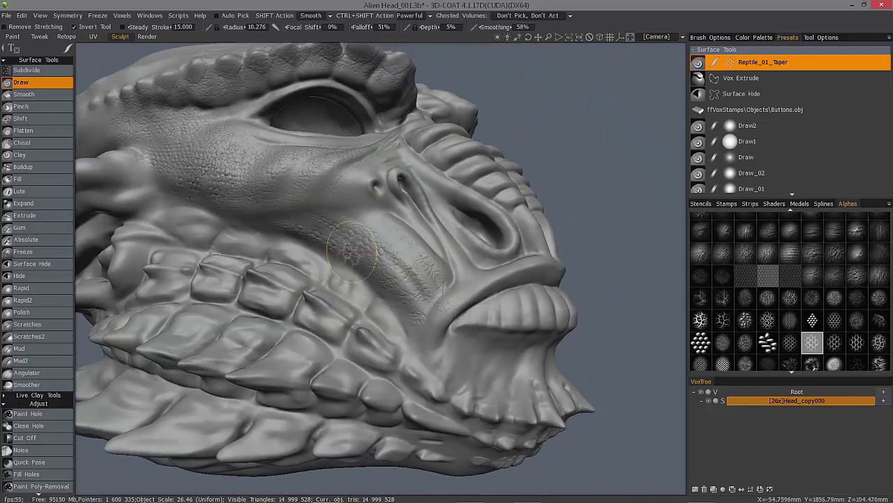
{"action": "mouse_move", "coordinate": [423, 267]}
{"action": "right_mouse_down"}
{"action": "mouse_move", "coordinate": [299, 179]}
{"action": "mouse_move", "coordinate": [339, 303]}
{"action": "right_mouse_up"}
{"action": "right_click_drag", "start_coordinate": [416, 339], "coordinate": [400, 156]}
{"action": "mouse_move", "coordinate": [332, 183]}
{"action": "right_mouse_down"}
{"action": "mouse_move", "coordinate": [329, 163]}
{"action": "mouse_move", "coordinate": [429, 305]}
{"action": "mouse_move", "coordinate": [401, 288]}
{"action": "mouse_move", "coordinate": [433, 210]}
{"action": "right_mouse_up"}
{"action": "left_click_drag", "start_coordinate": [431, 214], "coordinate": [458, 268]}
{"action": "mouse_move", "coordinate": [429, 178]}
{"action": "left_mouse_down", "text": "alt"}
{"action": "mouse_move", "coordinate": [412, 175]}
{"action": "mouse_move", "coordinate": [494, 172]}
{"action": "left_mouse_up", "text": "alt"}
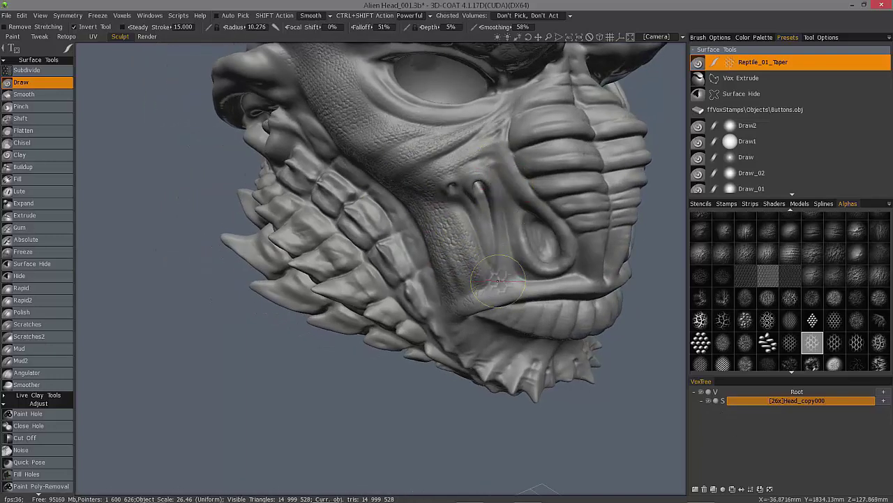
{"action": "right_click_drag", "start_coordinate": [488, 282], "coordinate": [390, 224]}
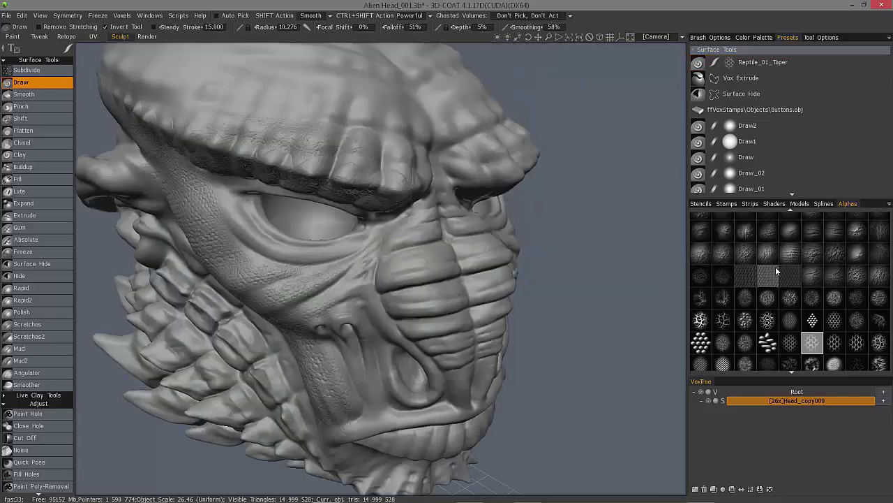
- Shape the Pinch tool's tapering curve into an arch by lowering its start point and adding a raised control point in the middle
{"action": "middle_click_drag", "start_coordinate": [775, 267], "coordinate": [798, 371]}
{"action": "middle_click_drag", "start_coordinate": [799, 241], "coordinate": [806, 370]}
{"action": "scroll", "coordinate": [775, 260], "scroll_direction": "up", "scroll_amount": 4}
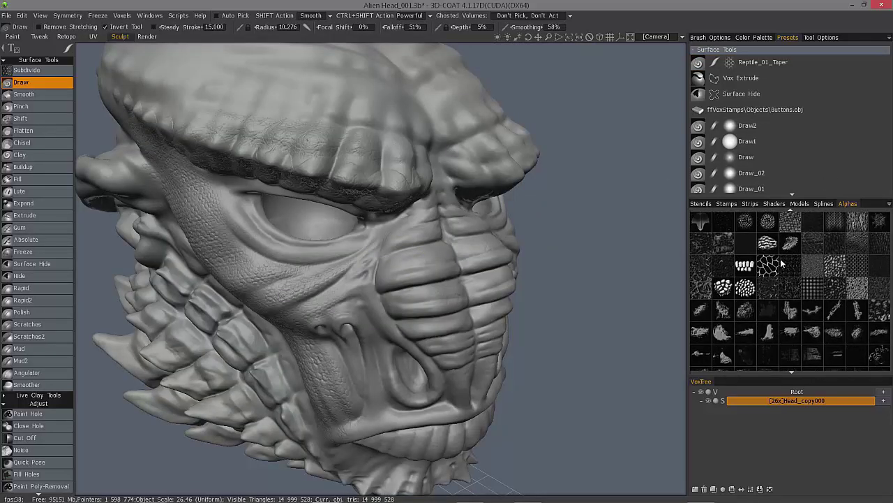
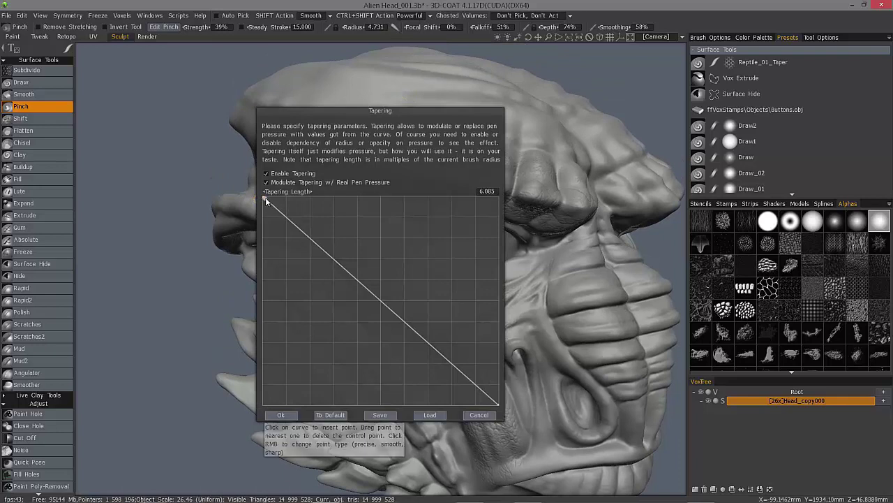
{"action": "left_click_drag", "start_coordinate": [265, 198], "coordinate": [266, 300]}
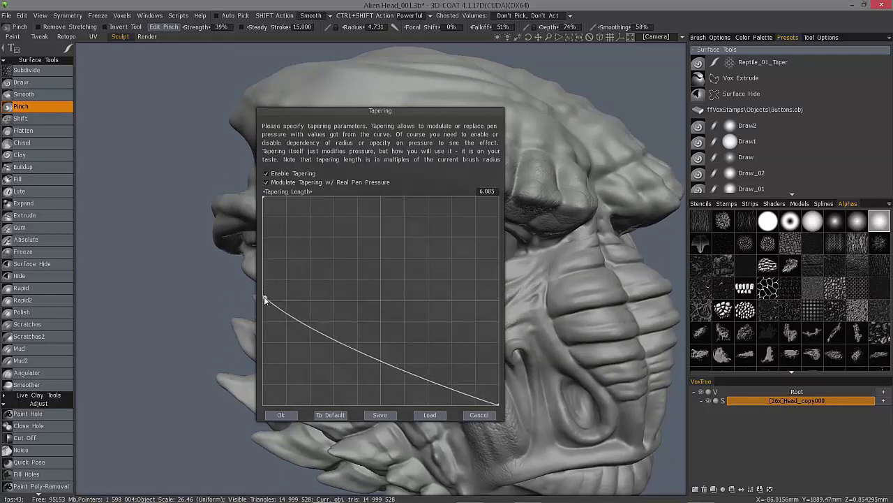
{"action": "left_click", "coordinate": [362, 353]}
{"action": "left_click_drag", "start_coordinate": [363, 353], "coordinate": [380, 229]}
{"action": "left_click_drag", "start_coordinate": [265, 300], "coordinate": [268, 361]}
{"action": "left_click", "coordinate": [377, 240]}
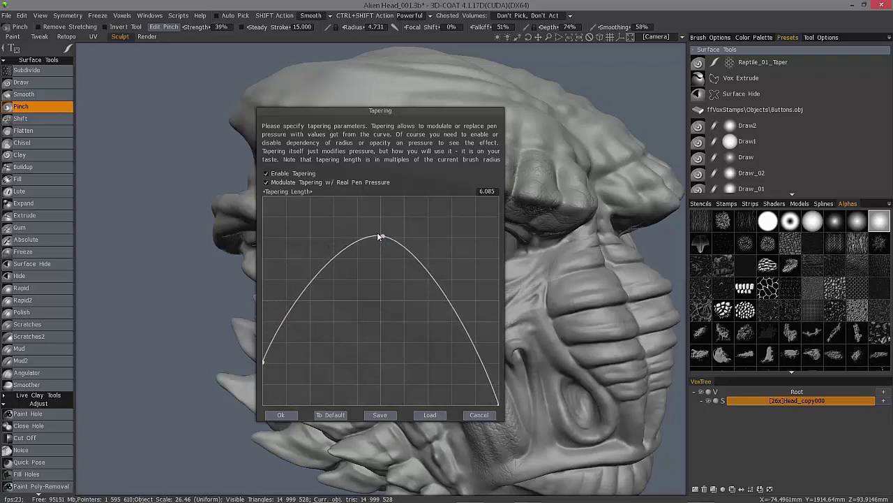
- Give the taper curve two raised shoulder points and change both points' type so the curve passes smoothly below them
{"action": "left_click_drag", "start_coordinate": [378, 237], "coordinate": [342, 207]}
{"action": "left_click", "coordinate": [413, 273]}
{"action": "left_click_drag", "start_coordinate": [412, 273], "coordinate": [441, 228]}
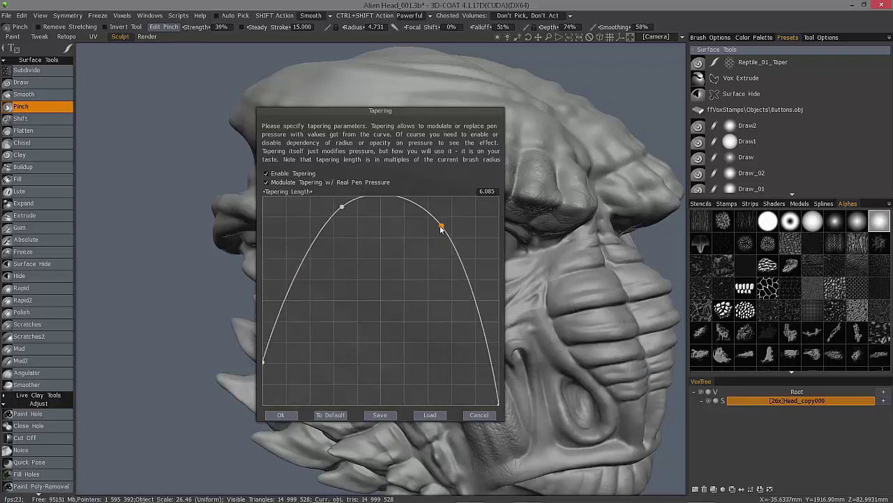
{"action": "right_click", "coordinate": [442, 227]}
{"action": "right_click", "coordinate": [441, 228]}
{"action": "right_click", "coordinate": [342, 210]}
{"action": "right_click", "coordinate": [342, 209]}
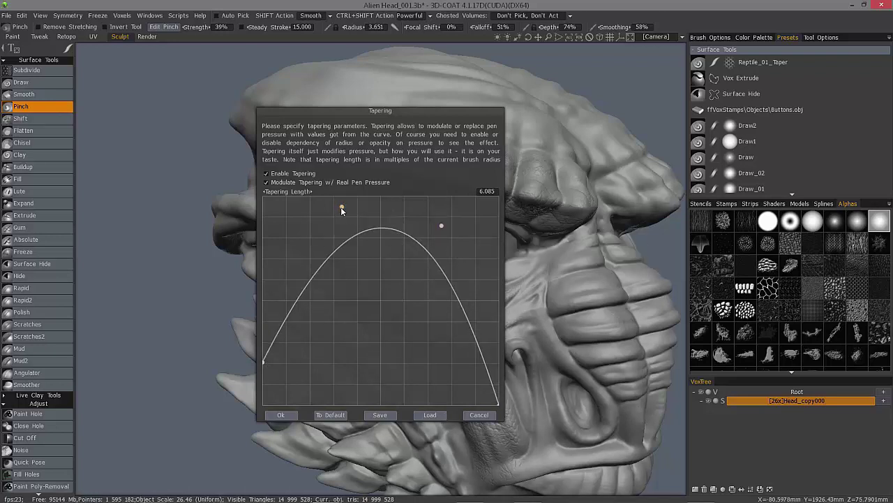
- Spread the two shoulder points outward, add a centre point to flatten the curve's peak, and apply the Pinch tapering
{"action": "left_click_drag", "start_coordinate": [341, 207], "coordinate": [308, 201]}
{"action": "left_click", "coordinate": [442, 226]}
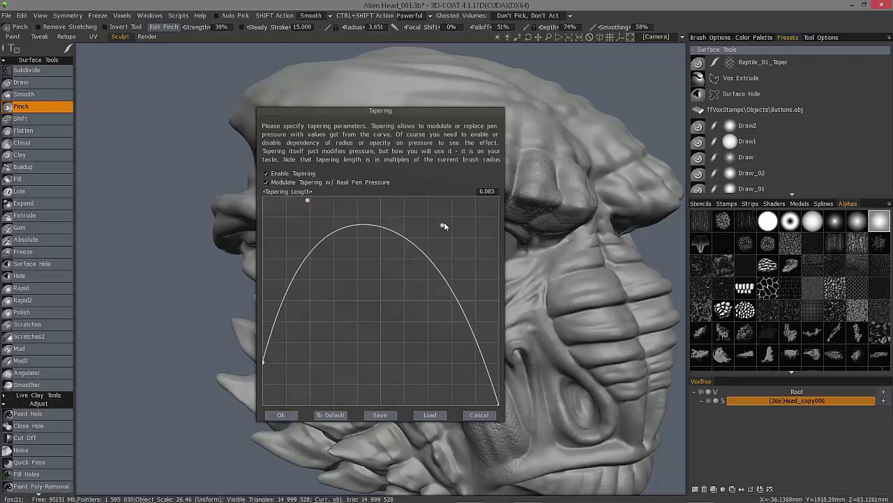
{"action": "left_click_drag", "start_coordinate": [444, 225], "coordinate": [451, 209]}
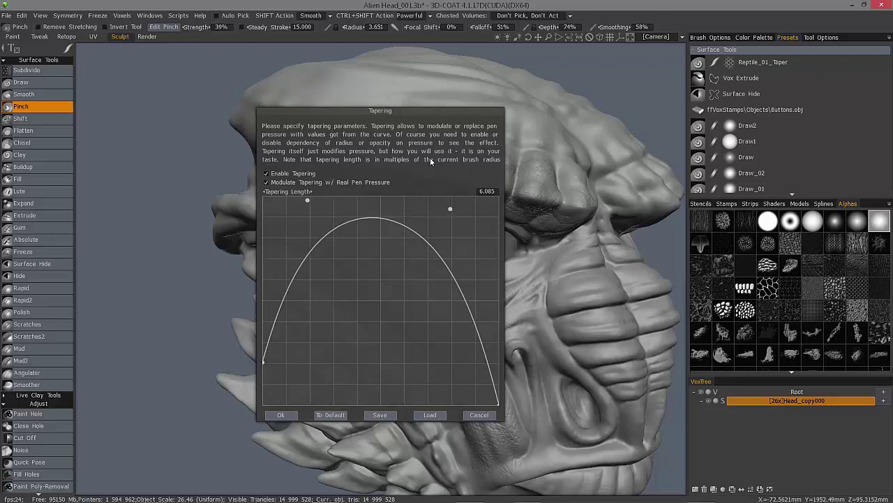
{"action": "left_click", "coordinate": [375, 218]}
{"action": "left_click_drag", "start_coordinate": [374, 218], "coordinate": [378, 216]}
{"action": "left_click_drag", "start_coordinate": [450, 209], "coordinate": [466, 207]}
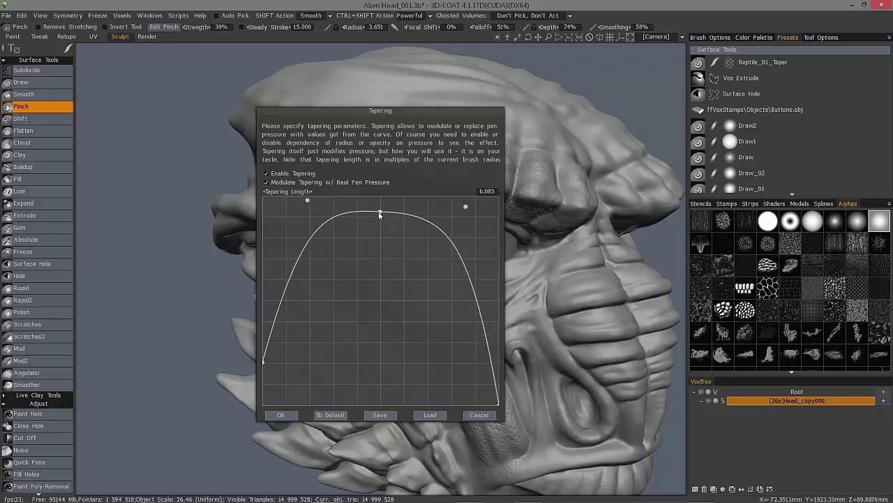
{"action": "left_click", "coordinate": [281, 414]}
- Pinch the creases around the alien's eye and lower eyelid with the tapered brush
{"action": "left_click_drag", "start_coordinate": [403, 230], "coordinate": [408, 235], "text": "alt"}
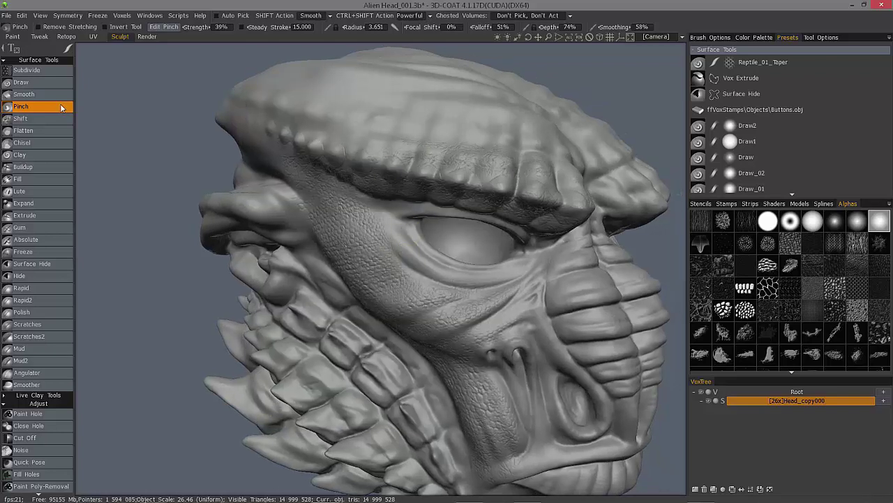
{"action": "left_click_drag", "start_coordinate": [403, 276], "coordinate": [380, 238], "text": "alt"}
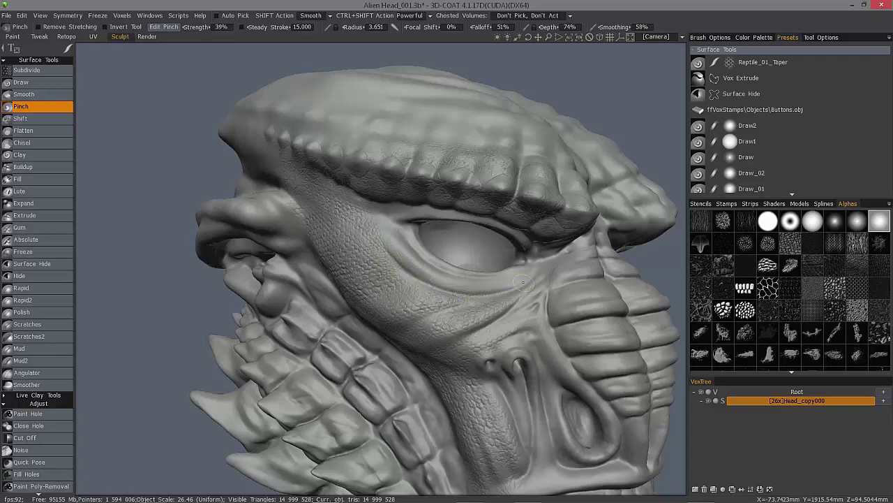
{"action": "middle_click_drag", "start_coordinate": [481, 286], "coordinate": [409, 236]}
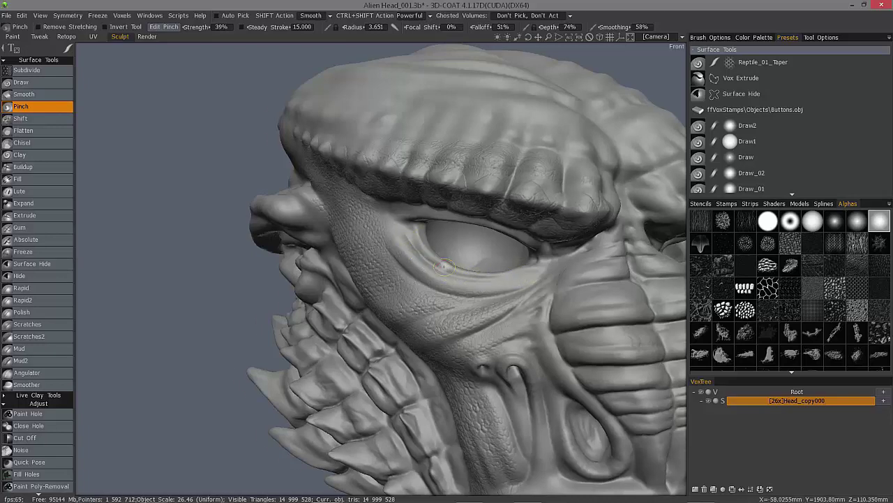
{"action": "mouse_move", "coordinate": [513, 278]}
{"action": "middle_mouse_down"}
{"action": "mouse_move", "coordinate": [452, 308]}
{"action": "mouse_move", "coordinate": [467, 329]}
{"action": "mouse_move", "coordinate": [508, 349]}
{"action": "middle_mouse_up"}
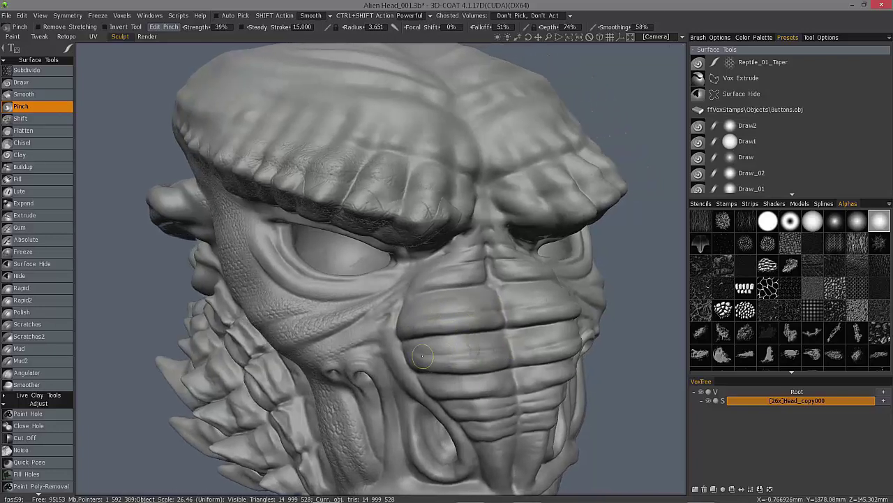
- Shorten the Pinch brush's tapering length to 5.505
{"action": "left_click", "coordinate": [395, 27]}
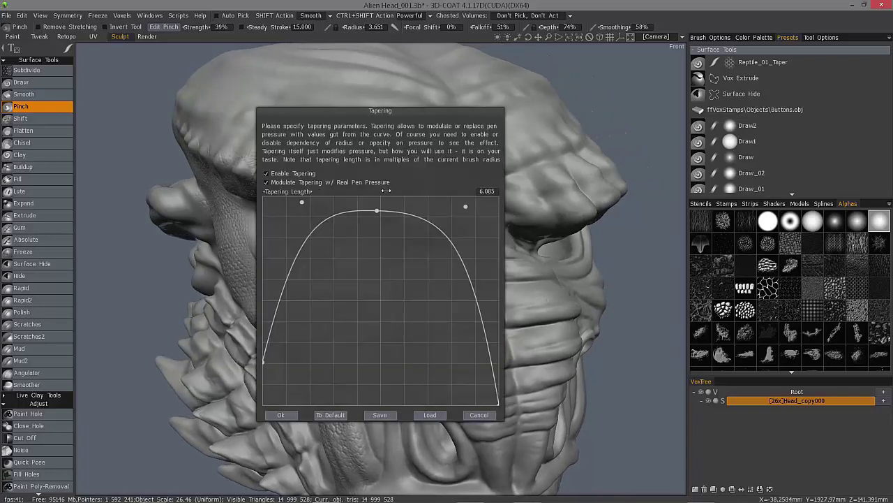
{"action": "left_click_drag", "start_coordinate": [386, 190], "coordinate": [382, 191]}
{"action": "left_click", "coordinate": [281, 416]}
- Pinch fine horizontal wrinkles across the alien's segmented nose ridges
{"action": "mouse_move", "coordinate": [370, 314]}
{"action": "middle_mouse_down"}
{"action": "mouse_move", "coordinate": [481, 298]}
{"action": "mouse_move", "coordinate": [443, 330]}
{"action": "mouse_move", "coordinate": [426, 362]}
{"action": "mouse_move", "coordinate": [514, 362]}
{"action": "middle_mouse_up"}
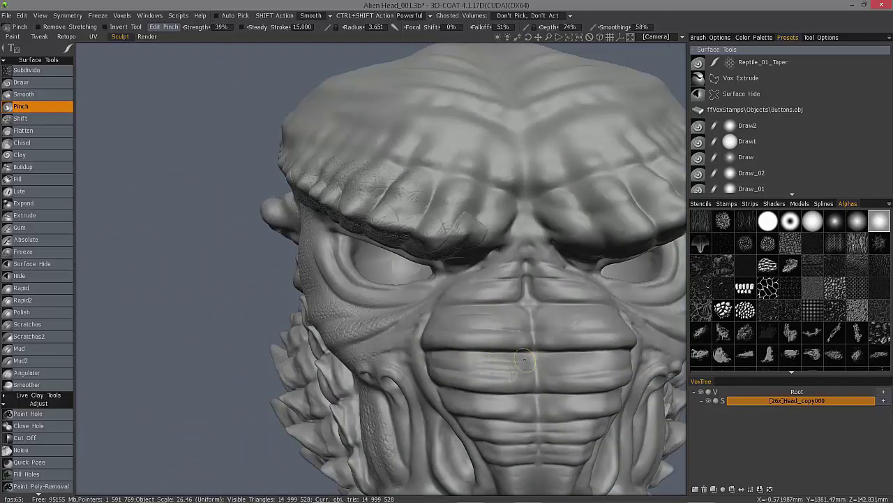
{"action": "mouse_move", "coordinate": [535, 409]}
{"action": "middle_mouse_down"}
{"action": "mouse_move", "coordinate": [447, 446]}
{"action": "mouse_move", "coordinate": [378, 435]}
{"action": "mouse_move", "coordinate": [356, 422]}
{"action": "mouse_move", "coordinate": [414, 431]}
{"action": "mouse_move", "coordinate": [357, 428]}
{"action": "mouse_move", "coordinate": [438, 358]}
{"action": "mouse_move", "coordinate": [373, 348]}
{"action": "mouse_move", "coordinate": [410, 380]}
{"action": "middle_mouse_up"}
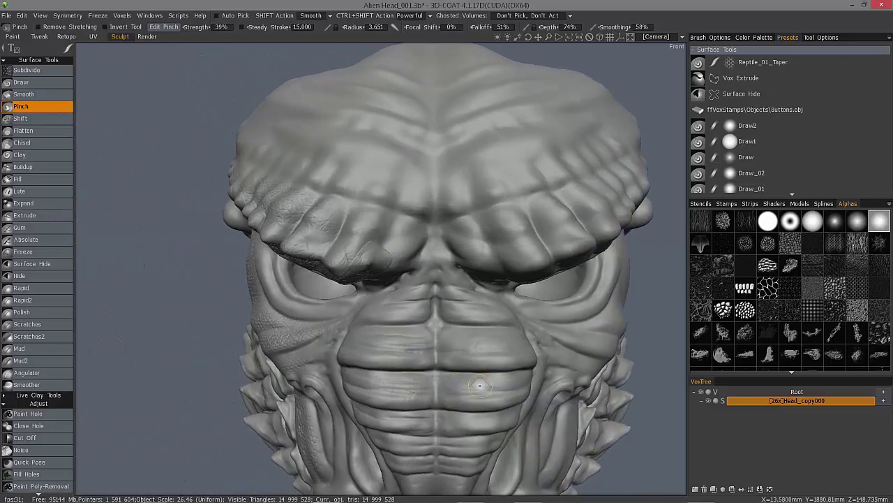
{"action": "middle_click_drag", "start_coordinate": [480, 385], "coordinate": [534, 384]}
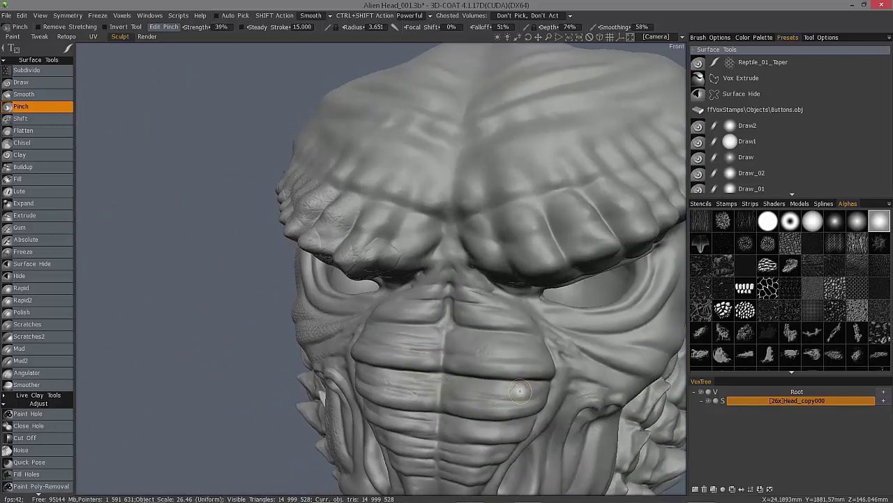
{"action": "mouse_move", "coordinate": [431, 383]}
{"action": "middle_mouse_down"}
{"action": "mouse_move", "coordinate": [467, 364]}
{"action": "mouse_move", "coordinate": [476, 370]}
{"action": "mouse_move", "coordinate": [461, 381]}
{"action": "mouse_move", "coordinate": [378, 312]}
{"action": "mouse_move", "coordinate": [371, 275]}
{"action": "mouse_move", "coordinate": [348, 284]}
{"action": "mouse_move", "coordinate": [363, 270]}
{"action": "mouse_move", "coordinate": [375, 276]}
{"action": "mouse_move", "coordinate": [349, 269]}
{"action": "mouse_move", "coordinate": [397, 253]}
{"action": "middle_mouse_up"}
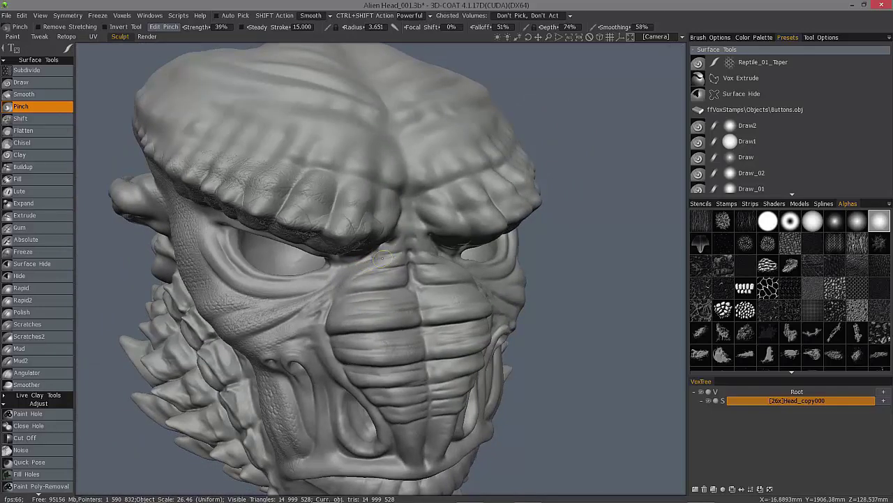
- Sharpen the wrinkles and creases at the top of the nose bridge and toward the inner eye corner with Pinch
{"action": "scroll", "coordinate": [382, 258], "scroll_direction": "up", "scroll_amount": 5}
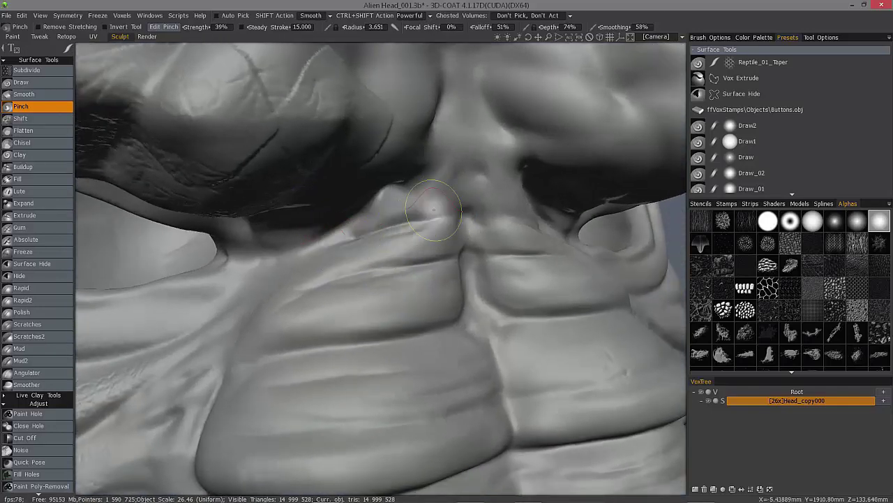
{"action": "middle_click_drag", "start_coordinate": [444, 200], "coordinate": [320, 280]}
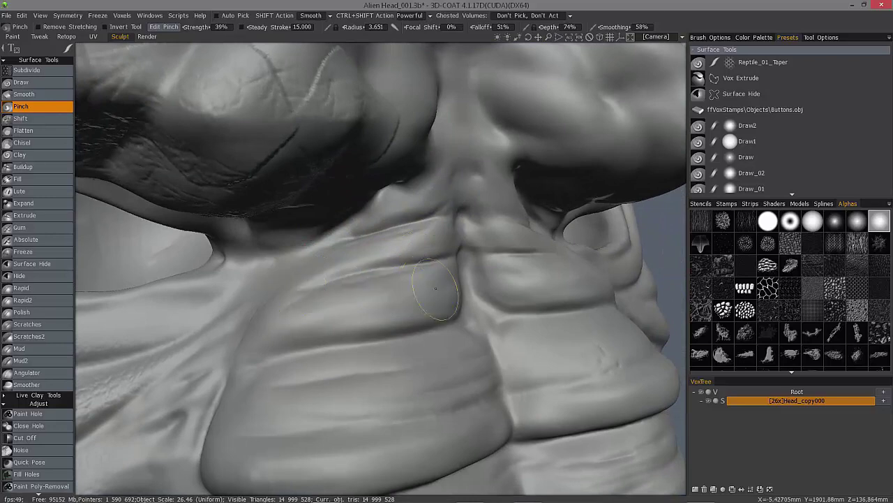
{"action": "middle_click_drag", "start_coordinate": [434, 285], "coordinate": [356, 304]}
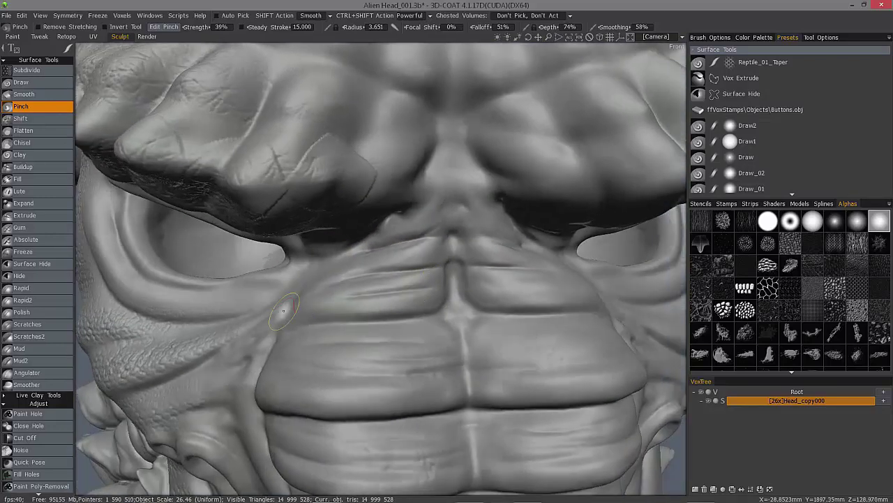
{"action": "middle_click_drag", "start_coordinate": [284, 310], "coordinate": [383, 299]}
{"action": "middle_click_drag", "start_coordinate": [325, 303], "coordinate": [234, 298]}
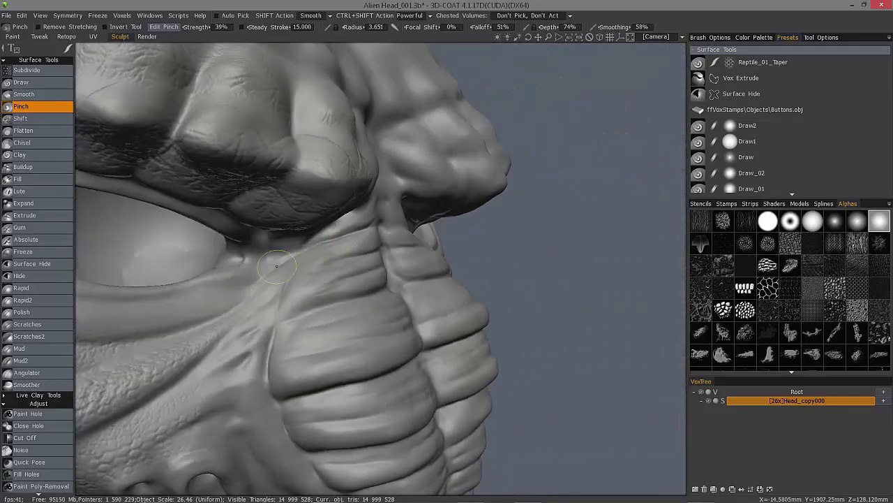
{"action": "middle_click_drag", "start_coordinate": [277, 265], "coordinate": [439, 230]}
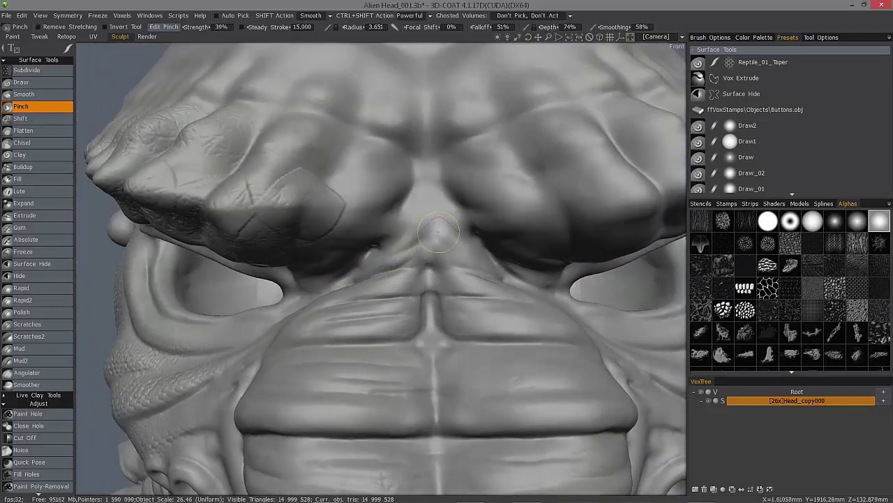
- Set the Pinch radius to 2.712 and tapering length to 3.040, then tighten the small folds between the inner eye corner and nose
{"action": "right_click_drag", "start_coordinate": [319, 244], "coordinate": [291, 305]}
{"action": "middle_click_drag", "start_coordinate": [292, 305], "coordinate": [326, 309]}
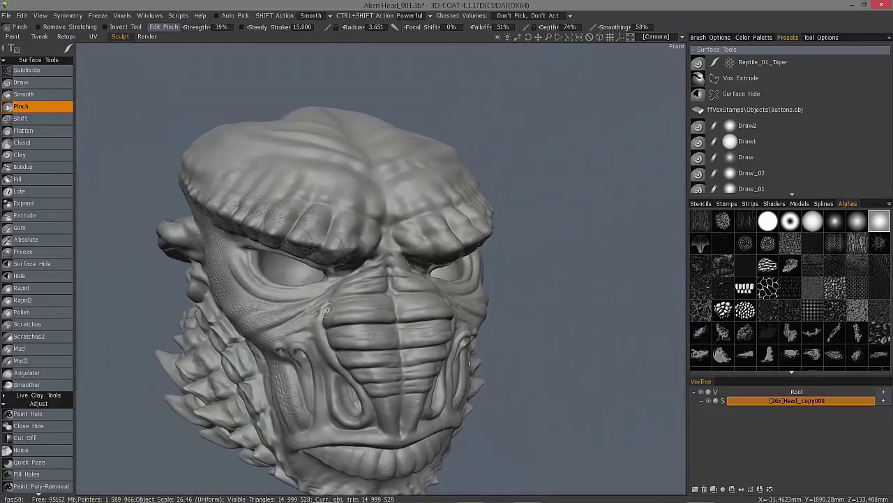
{"action": "right_click_drag", "start_coordinate": [326, 309], "coordinate": [322, 294]}
{"action": "middle_click_drag", "start_coordinate": [322, 294], "coordinate": [346, 307]}
{"action": "right_click_drag", "start_coordinate": [328, 335], "coordinate": [289, 255]}
{"action": "left_click", "coordinate": [395, 27]}
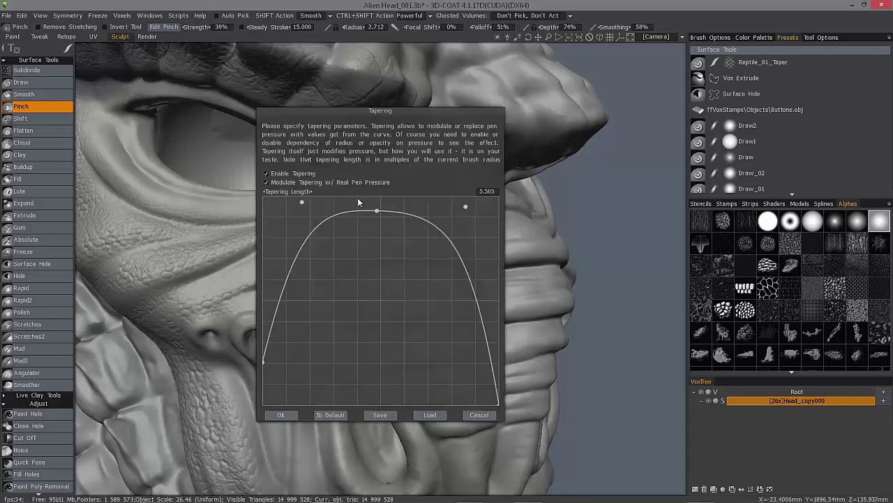
{"action": "left_click_drag", "start_coordinate": [375, 188], "coordinate": [362, 211]}
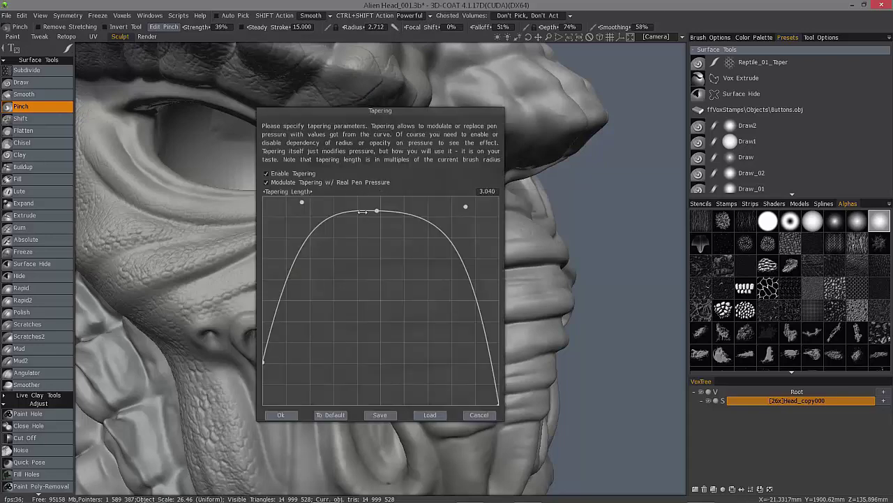
{"action": "left_click", "coordinate": [282, 415]}
{"action": "middle_click_drag", "start_coordinate": [284, 382], "coordinate": [299, 243]}
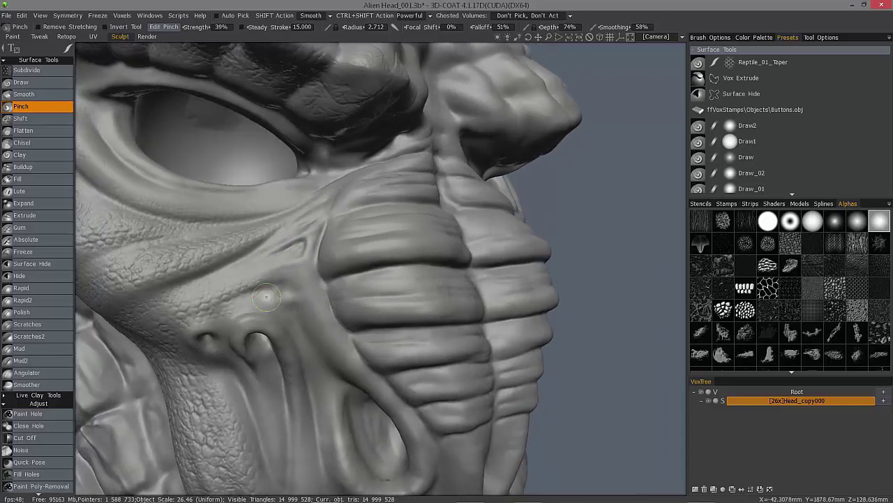
- Switch to the Extrude tool and load the saved Taper_Start_End_01 profile as its tapering curve
{"action": "left_click", "coordinate": [30, 216]}
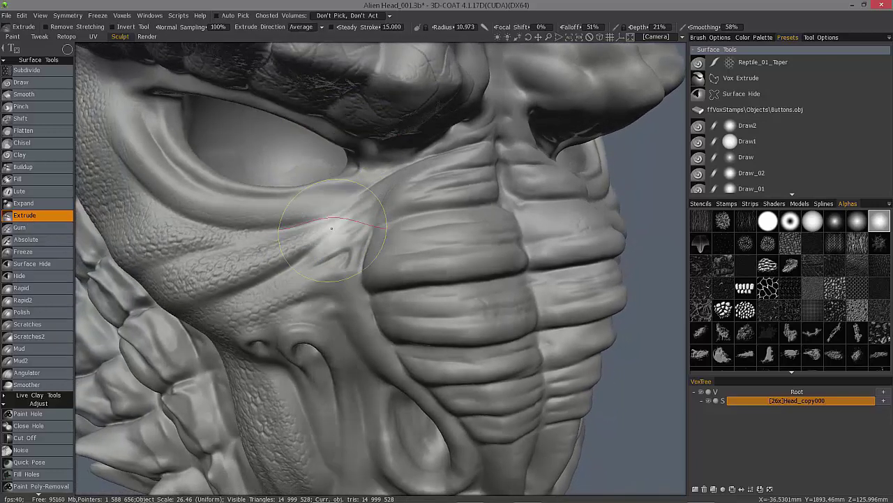
{"action": "scroll", "coordinate": [346, 233], "scroll_direction": "down", "scroll_amount": 5}
{"action": "left_click", "coordinate": [485, 27]}
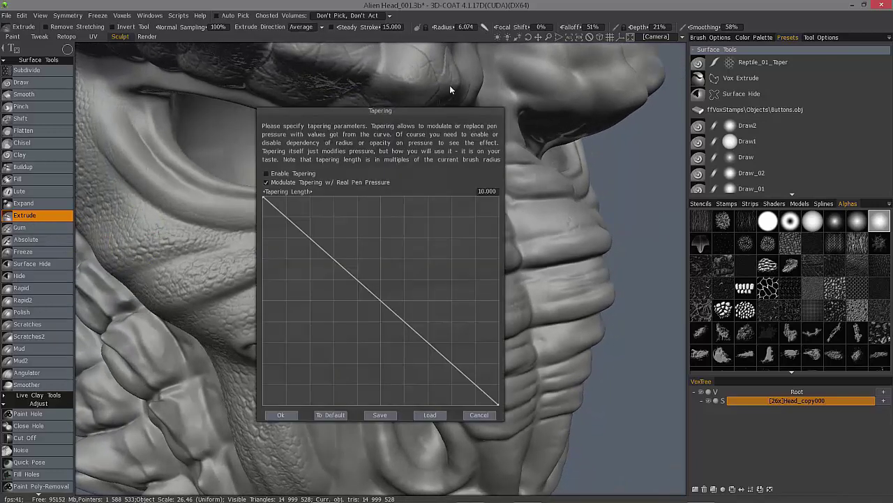
{"action": "left_click", "coordinate": [430, 415]}
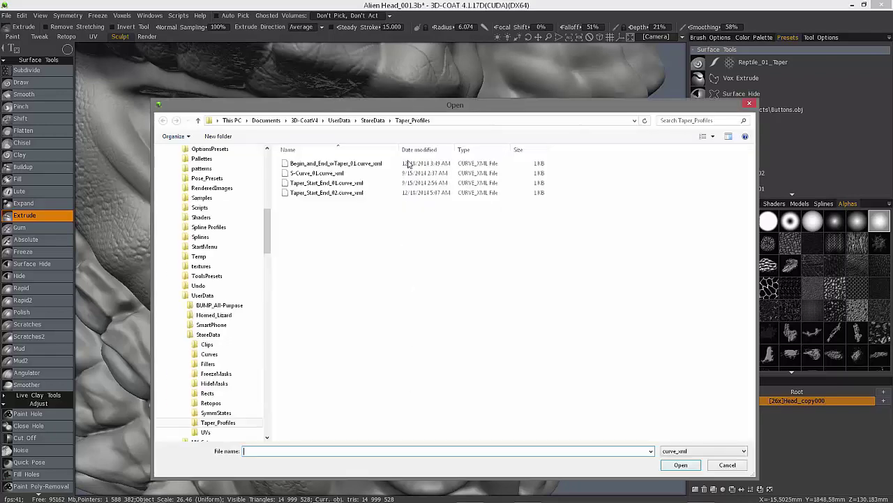
{"action": "double_click", "coordinate": [322, 186]}
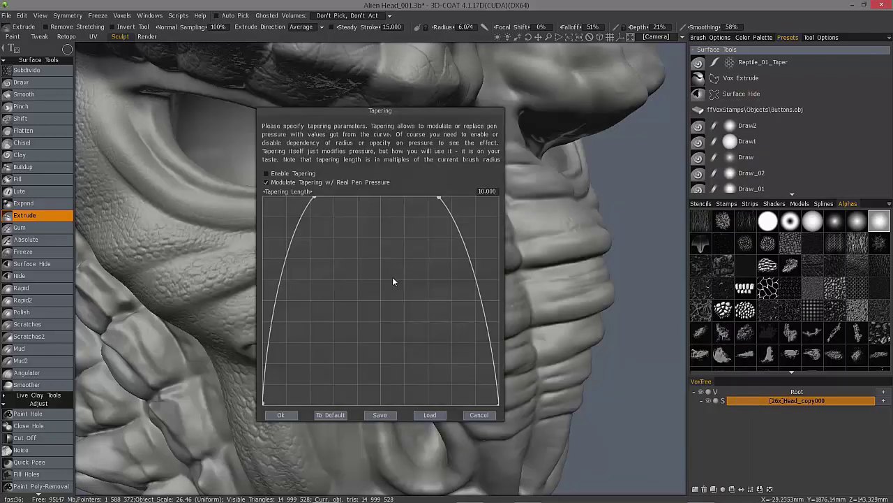
- Lower the two upper points of the Extrude taper curve to round its peak, and raise the small fold beside the nose
{"action": "left_click_drag", "start_coordinate": [313, 197], "coordinate": [321, 210]}
{"action": "left_click_drag", "start_coordinate": [439, 197], "coordinate": [442, 219]}
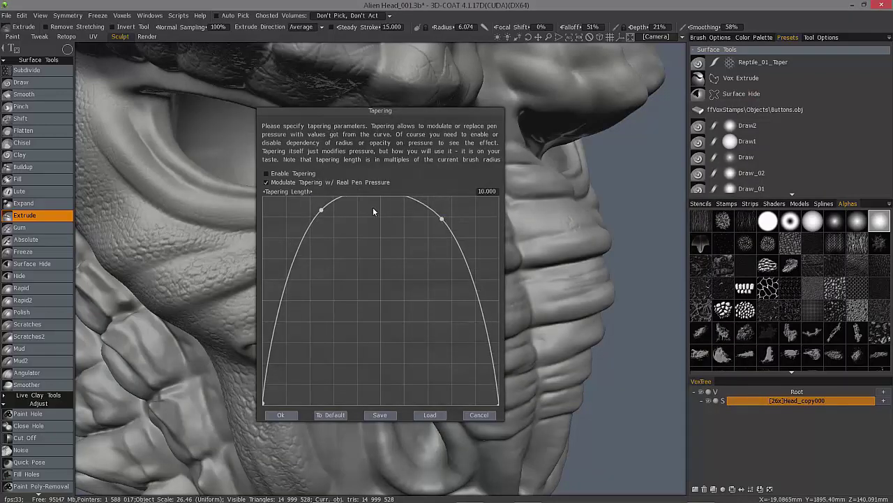
{"action": "mouse_move", "coordinate": [323, 214]}
{"action": "left_mouse_down"}
{"action": "mouse_move", "coordinate": [315, 220]}
{"action": "mouse_move", "coordinate": [328, 222]}
{"action": "mouse_move", "coordinate": [321, 223]}
{"action": "left_mouse_up"}
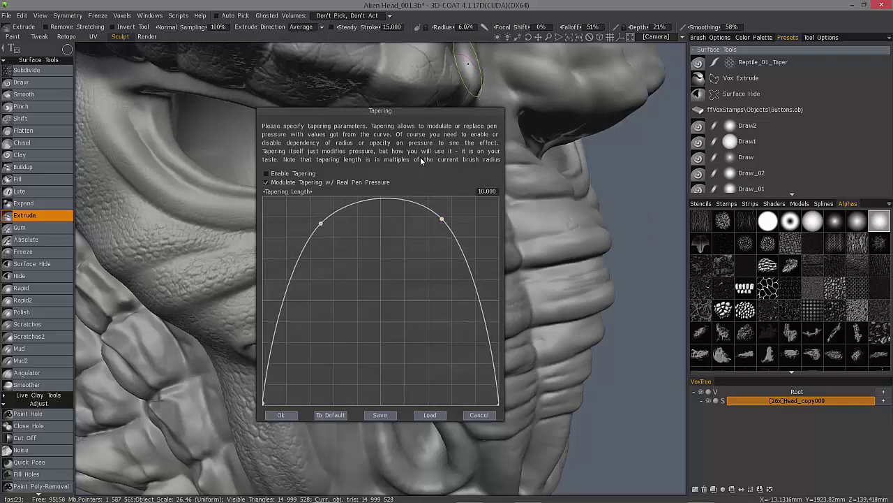
{"action": "left_click", "coordinate": [281, 415]}
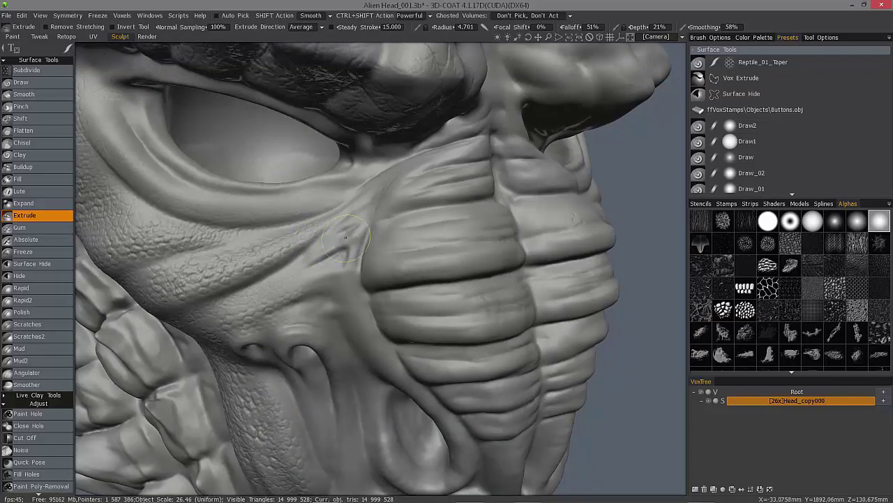
{"action": "mouse_move", "coordinate": [307, 264]}
{"action": "left_mouse_down"}
{"action": "mouse_move", "coordinate": [342, 253]}
{"action": "mouse_move", "coordinate": [336, 263]}
{"action": "left_mouse_up"}
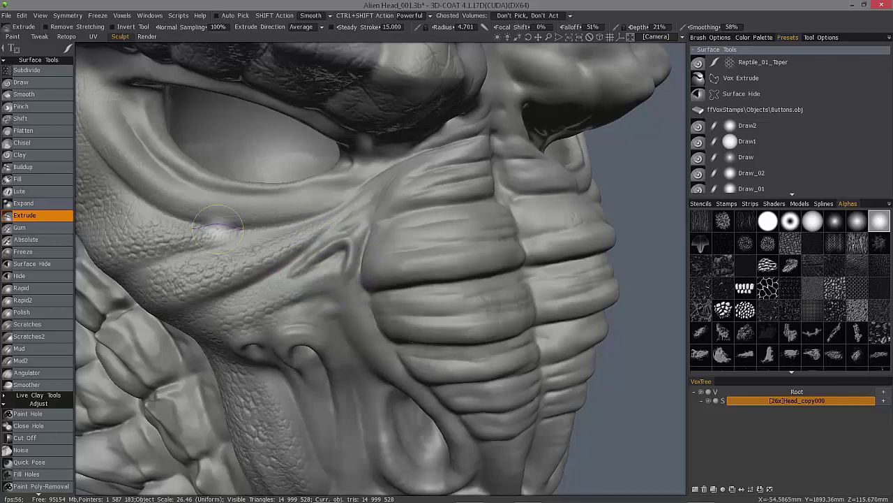
- Undo the last Extrude stroke on the fold beside the nose and set the brush depth to 12%
{"action": "key", "text": "ctrl+z"}
{"action": "right_click_drag", "start_coordinate": [331, 259], "coordinate": [331, 267]}
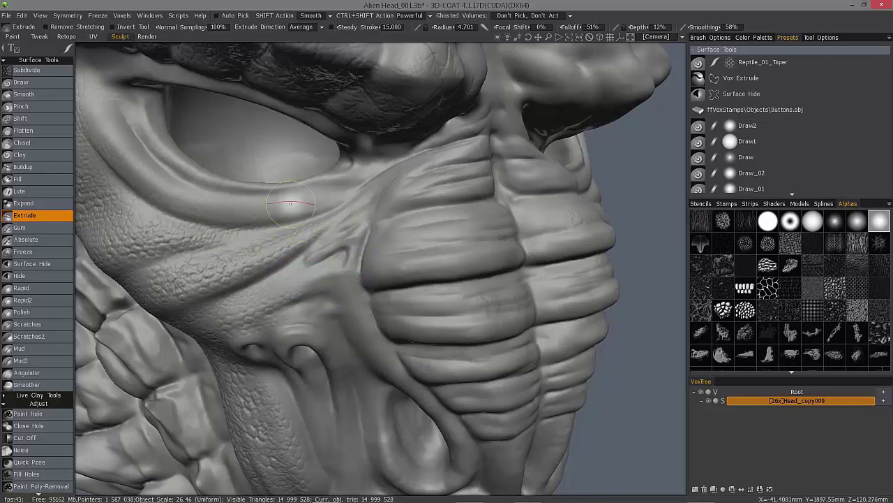
- Try raising the small folds beside the nose with Extrude strokes, and undo the strokes
{"action": "mouse_move", "coordinate": [342, 246]}
{"action": "left_mouse_down"}
{"action": "mouse_move", "coordinate": [349, 261]}
{"action": "mouse_move", "coordinate": [302, 275]}
{"action": "left_mouse_up"}
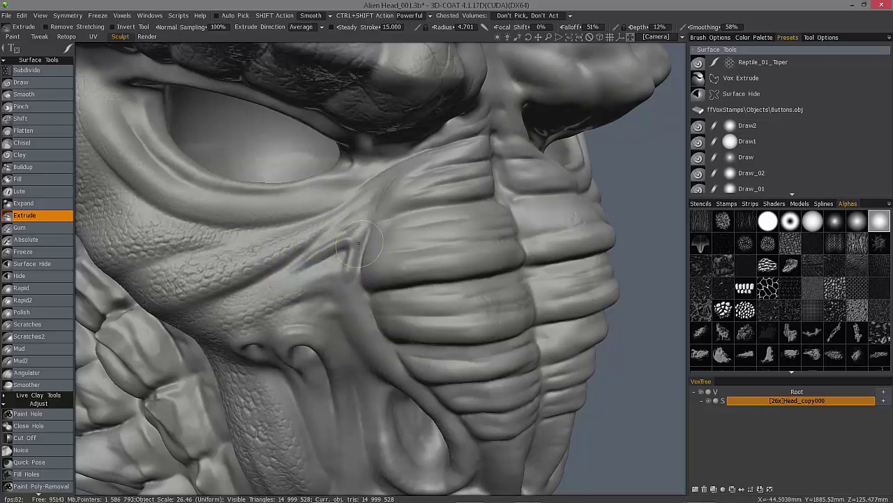
{"action": "left_click_drag", "start_coordinate": [349, 240], "coordinate": [364, 309]}
{"action": "left_click_drag", "start_coordinate": [343, 261], "coordinate": [391, 361]}
{"action": "key", "text": "ctrl+z"}
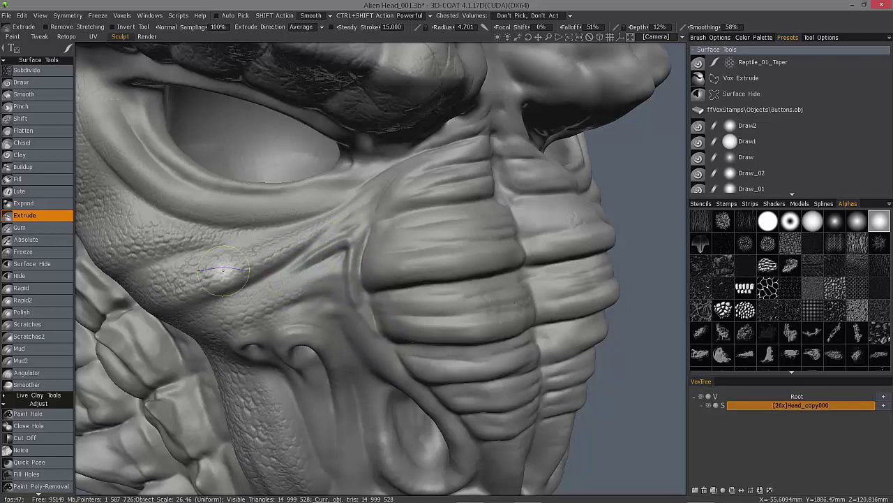
{"action": "key", "text": "ctrl+z"}
{"action": "key", "text": "ctrl+z"}
{"action": "key", "text": "ctrl+z"}
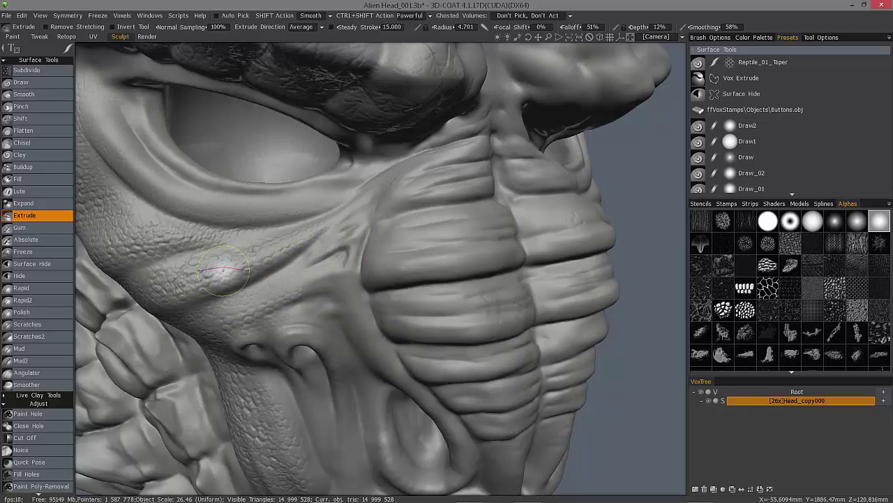
- Lower the right-hand upper point of the Extrude taper curve slightly and apply the tapering settings
{"action": "mouse_move", "coordinate": [69, 47]}
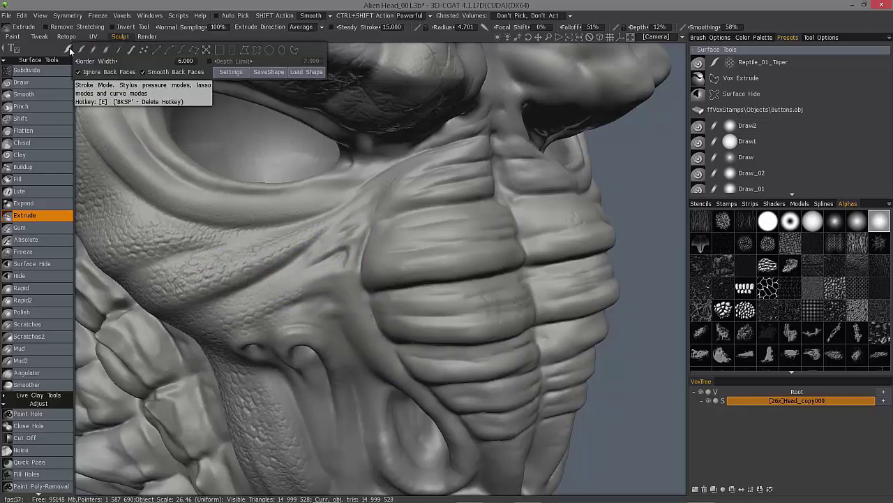
{"action": "left_click", "coordinate": [485, 28]}
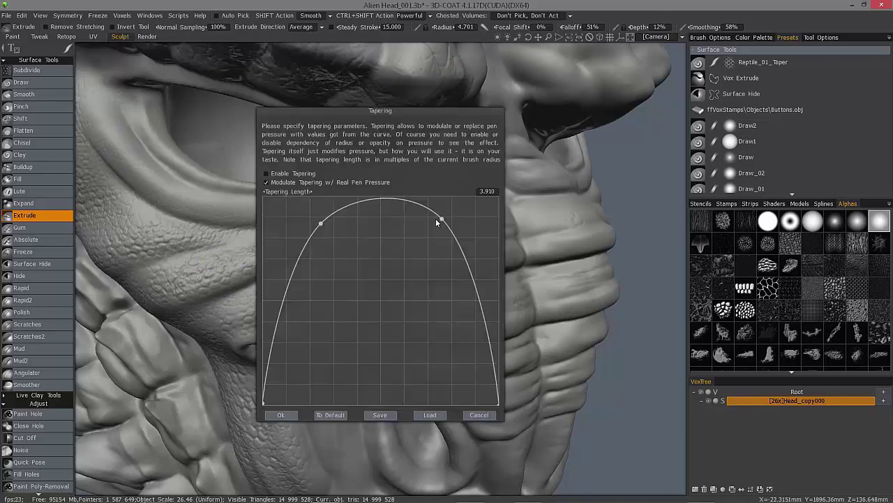
{"action": "left_click_drag", "start_coordinate": [437, 219], "coordinate": [435, 230]}
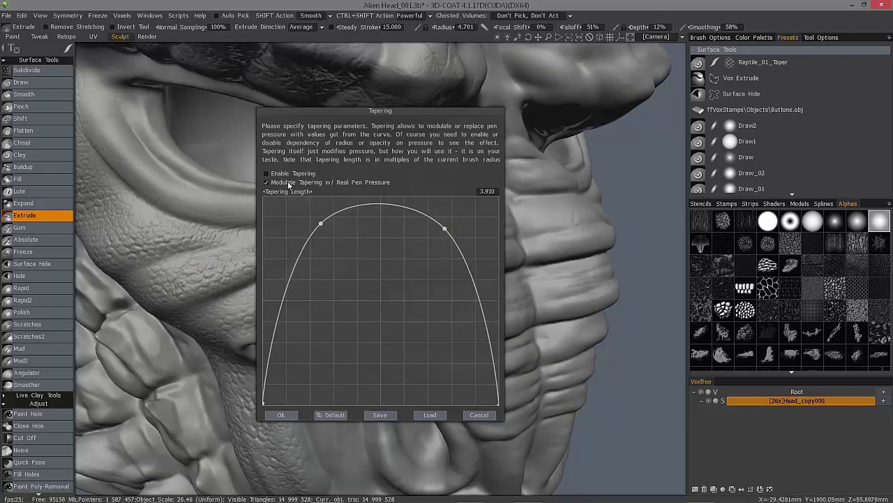
{"action": "left_click", "coordinate": [281, 415]}
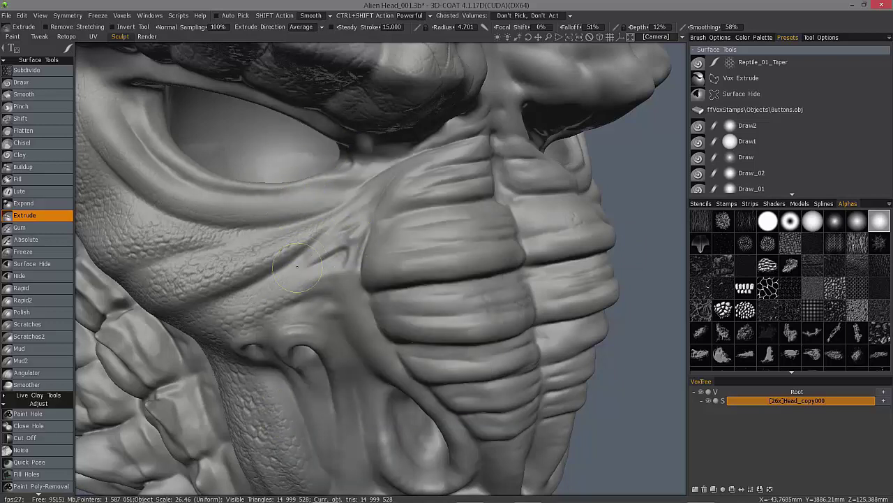
- Raise the small folds between the inner eye corner and nose with Extrude, reducing the radius to 3.688 and depth to 7%
{"action": "mouse_move", "coordinate": [297, 266]}
{"action": "left_mouse_down"}
{"action": "mouse_move", "coordinate": [345, 271]}
{"action": "mouse_move", "coordinate": [352, 287]}
{"action": "mouse_move", "coordinate": [355, 256]}
{"action": "mouse_move", "coordinate": [339, 243]}
{"action": "mouse_move", "coordinate": [350, 271]}
{"action": "left_mouse_up"}
{"action": "mouse_move", "coordinate": [318, 240]}
{"action": "left_mouse_down", "text": "alt"}
{"action": "mouse_move", "coordinate": [291, 271]}
{"action": "mouse_move", "coordinate": [358, 259]}
{"action": "mouse_move", "coordinate": [299, 268]}
{"action": "mouse_move", "coordinate": [353, 259]}
{"action": "mouse_move", "coordinate": [349, 269]}
{"action": "mouse_move", "coordinate": [328, 265]}
{"action": "mouse_move", "coordinate": [346, 303]}
{"action": "mouse_move", "coordinate": [321, 255]}
{"action": "mouse_move", "coordinate": [349, 252]}
{"action": "mouse_move", "coordinate": [328, 272]}
{"action": "mouse_move", "coordinate": [352, 242]}
{"action": "mouse_move", "coordinate": [383, 245]}
{"action": "mouse_move", "coordinate": [245, 258]}
{"action": "mouse_move", "coordinate": [280, 262]}
{"action": "left_mouse_up", "text": "alt"}
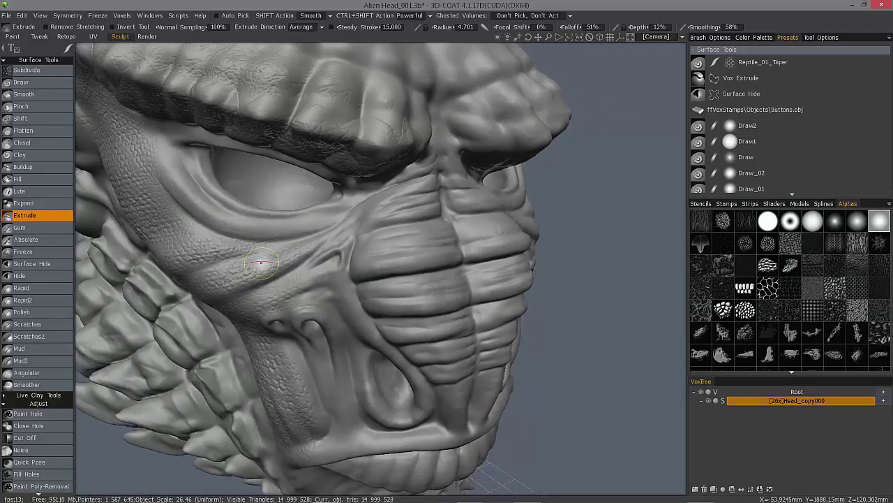
{"action": "right_click_drag", "start_coordinate": [262, 262], "coordinate": [318, 247], "text": "alt"}
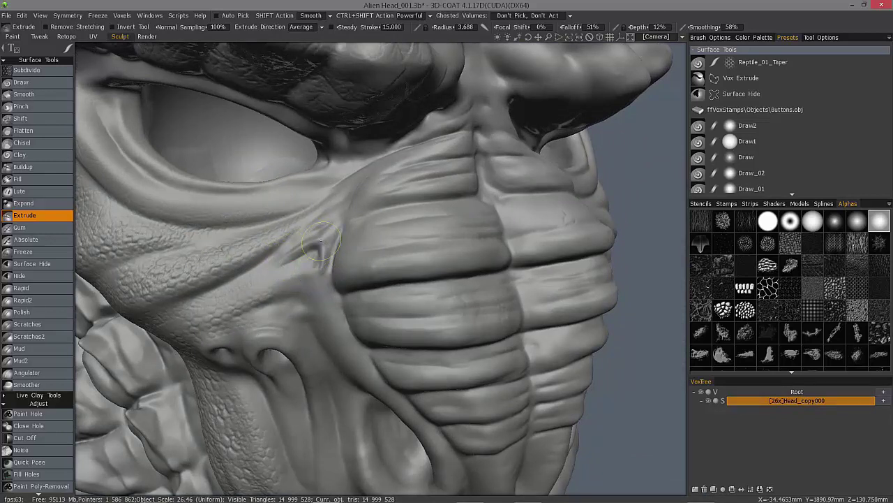
{"action": "left_click_drag", "start_coordinate": [321, 241], "coordinate": [255, 263], "text": "alt"}
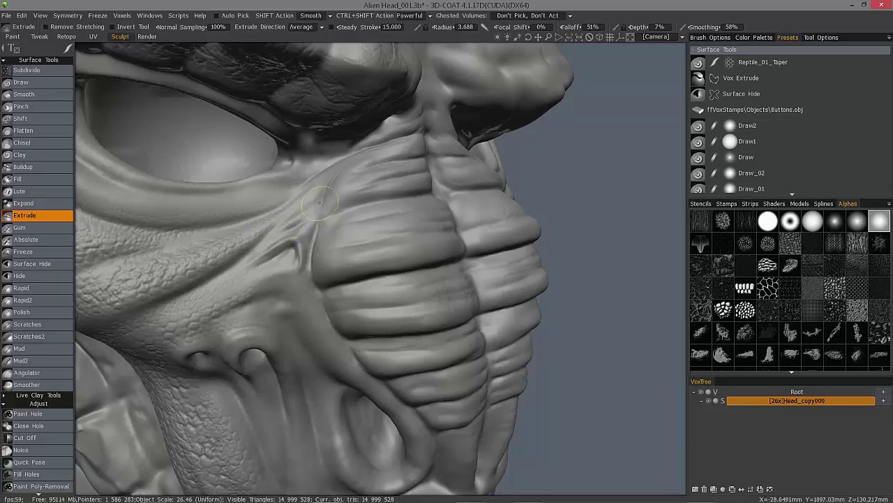
- Build faint ridges across the lowest nose section with Extrude, using radii of 4.318 and 2.052
{"action": "middle_click_drag", "start_coordinate": [319, 203], "coordinate": [435, 242]}
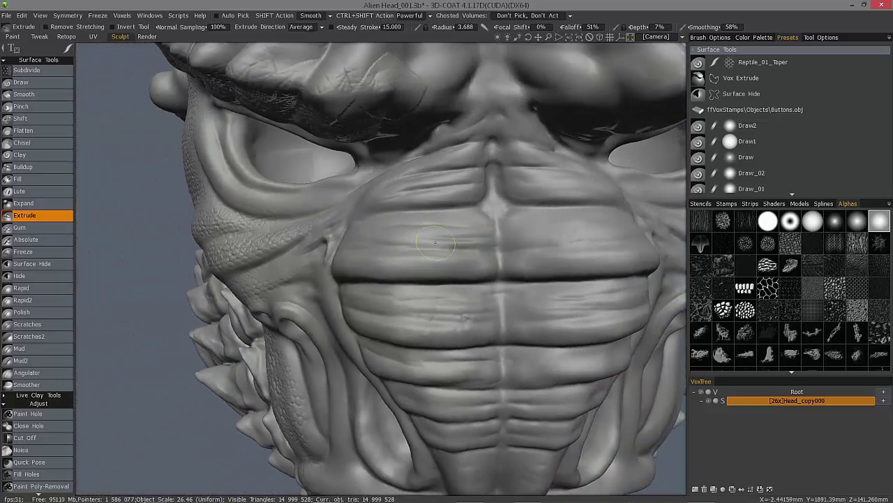
{"action": "left_click_drag", "start_coordinate": [415, 244], "coordinate": [358, 350], "text": "alt"}
{"action": "left_click_drag", "start_coordinate": [437, 249], "coordinate": [414, 252], "text": "alt"}
{"action": "middle_click_drag", "start_coordinate": [413, 253], "coordinate": [481, 327]}
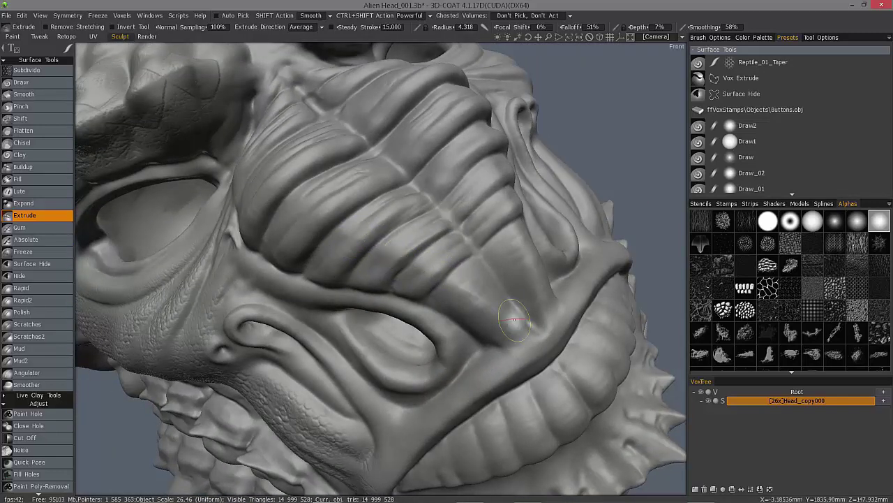
{"action": "left_click_drag", "start_coordinate": [521, 325], "coordinate": [448, 282]}
{"action": "mouse_move", "coordinate": [510, 325]}
{"action": "left_mouse_down"}
{"action": "mouse_move", "coordinate": [512, 314]}
{"action": "mouse_move", "coordinate": [448, 282]}
{"action": "left_mouse_up"}
{"action": "mouse_move", "coordinate": [379, 263]}
{"action": "left_mouse_down", "text": "alt"}
{"action": "mouse_move", "coordinate": [463, 326]}
{"action": "mouse_move", "coordinate": [478, 317]}
{"action": "left_mouse_up", "text": "alt"}
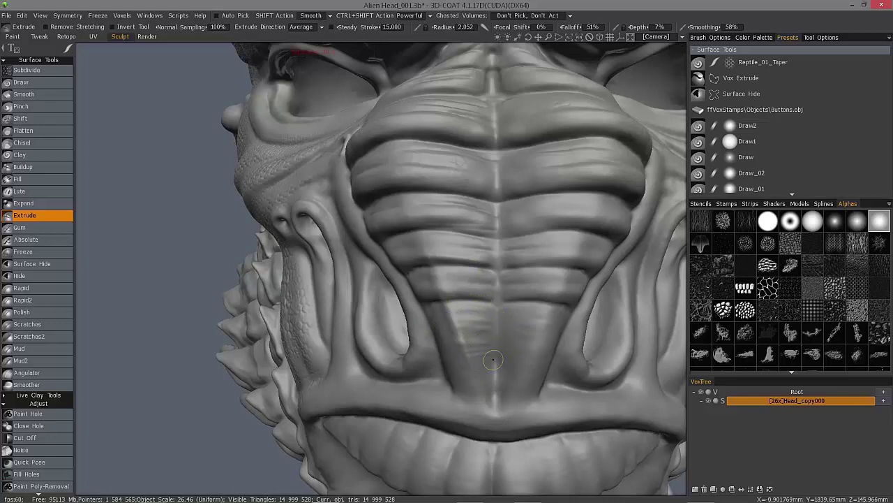
- Sculpt the V-shaped wrinkles beside the forehead's midline with Extrude, using radii of 5.801 and 11.498
{"action": "middle_click_drag", "start_coordinate": [493, 360], "coordinate": [471, 461]}
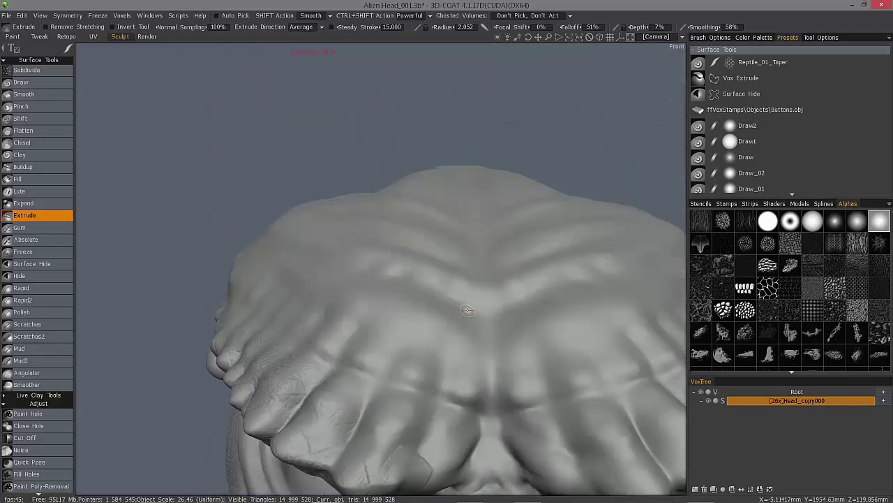
{"action": "left_click_drag", "start_coordinate": [466, 310], "coordinate": [426, 305], "text": "alt"}
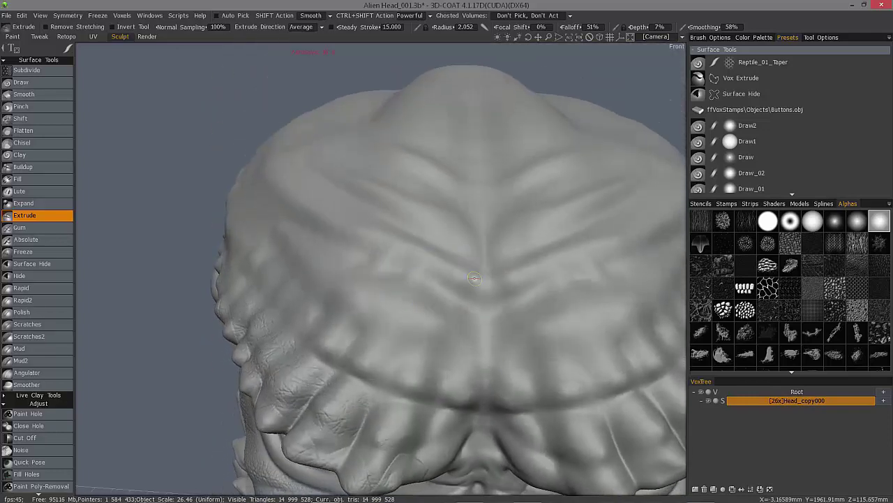
{"action": "middle_click_drag", "start_coordinate": [334, 209], "coordinate": [459, 289]}
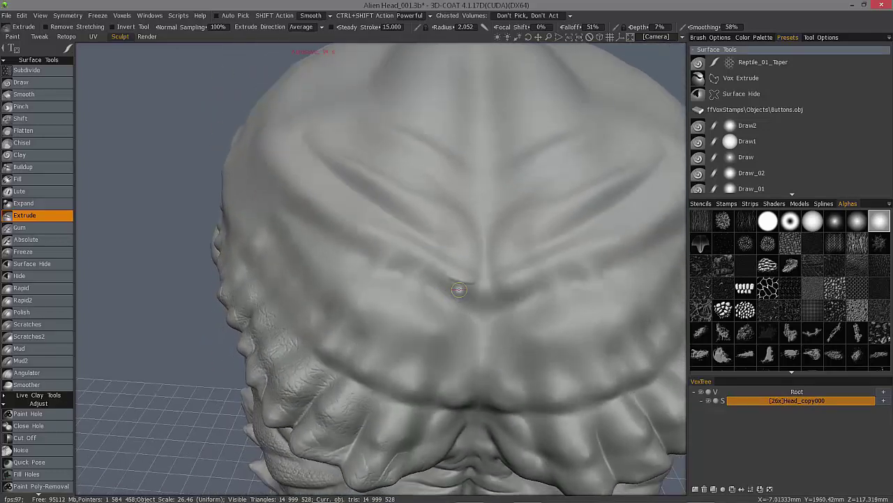
{"action": "right_click_drag", "start_coordinate": [451, 299], "coordinate": [481, 326]}
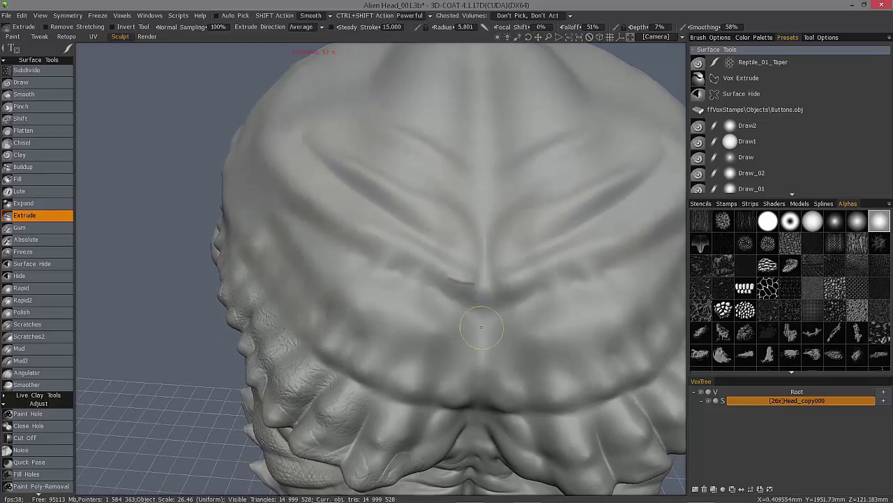
{"action": "middle_click_drag", "start_coordinate": [446, 325], "coordinate": [466, 353]}
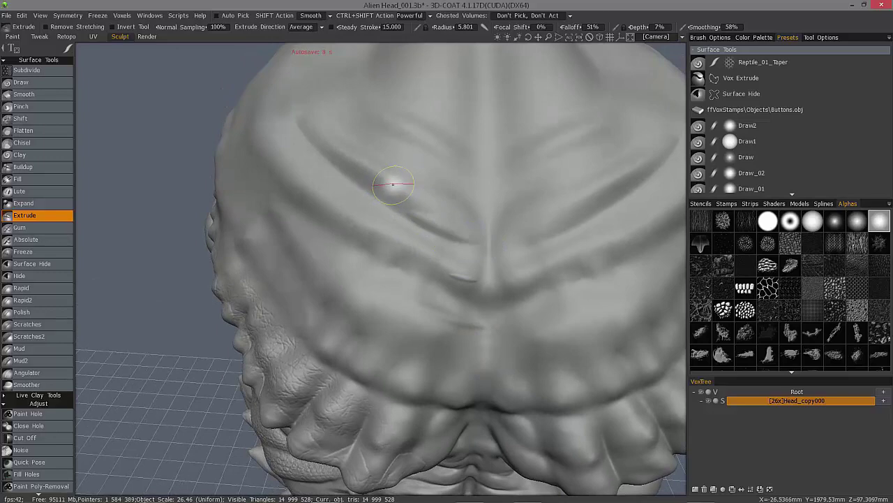
{"action": "right_click_drag", "start_coordinate": [427, 217], "coordinate": [455, 210]}
{"action": "left_click_drag", "start_coordinate": [467, 167], "coordinate": [416, 156]}
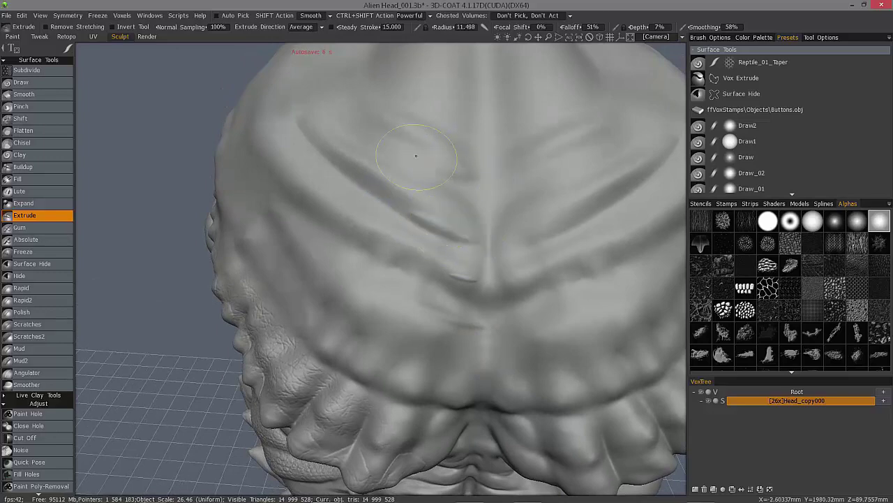
{"action": "left_click_drag", "start_coordinate": [327, 107], "coordinate": [351, 95], "text": "alt"}
{"action": "right_click_drag", "start_coordinate": [326, 107], "coordinate": [314, 91], "text": "alt"}
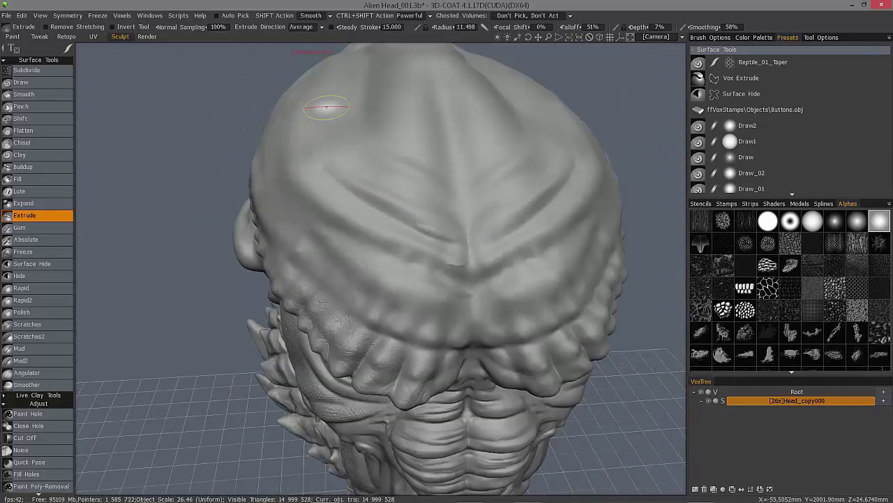
- Try an Extrude ridge across the lowest nose section at radius 2.561 and depth 31%, and undo it
{"action": "mouse_move", "coordinate": [326, 107]}
{"action": "middle_mouse_down"}
{"action": "mouse_move", "coordinate": [319, 91]}
{"action": "mouse_move", "coordinate": [359, 255]}
{"action": "mouse_move", "coordinate": [432, 284]}
{"action": "middle_mouse_up"}
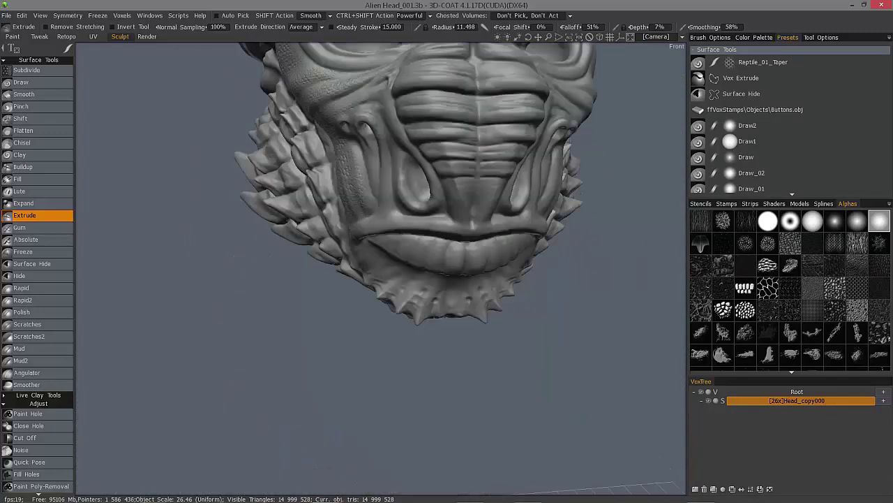
{"action": "middle_click_drag", "start_coordinate": [442, 120], "coordinate": [443, 186], "text": "alt"}
{"action": "right_click_drag", "start_coordinate": [443, 186], "coordinate": [450, 227], "text": "alt"}
{"action": "left_click_drag", "start_coordinate": [449, 226], "coordinate": [446, 244], "text": "alt"}
{"action": "right_click_drag", "start_coordinate": [447, 245], "coordinate": [420, 223]}
{"action": "left_click_drag", "start_coordinate": [426, 223], "coordinate": [398, 221]}
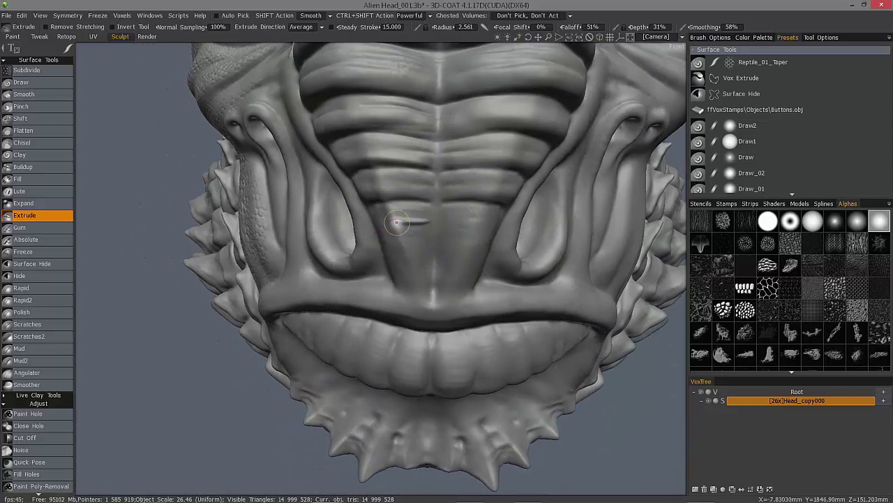
{"action": "right_click_drag", "start_coordinate": [399, 221], "coordinate": [390, 207], "text": "alt"}
{"action": "key", "text": "ctrl+z"}
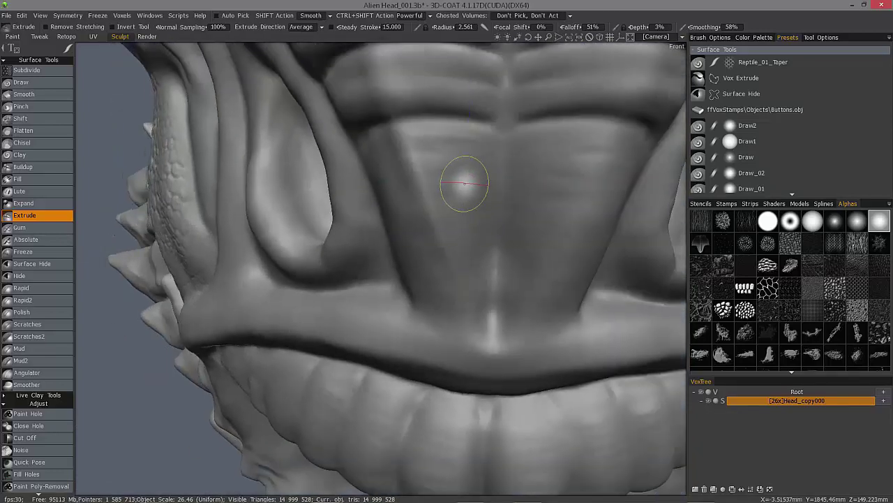
- Add a series of fine horizontal ridges down the lowest nose section with Extrude at radius 2.183 and depth 3%
{"action": "mouse_move", "coordinate": [523, 168]}
{"action": "left_mouse_down"}
{"action": "mouse_move", "coordinate": [431, 167]}
{"action": "mouse_move", "coordinate": [558, 143]}
{"action": "mouse_move", "coordinate": [427, 137]}
{"action": "mouse_move", "coordinate": [522, 143]}
{"action": "mouse_move", "coordinate": [477, 194]}
{"action": "mouse_move", "coordinate": [446, 206]}
{"action": "mouse_move", "coordinate": [492, 219]}
{"action": "left_mouse_up"}
{"action": "mouse_move", "coordinate": [491, 219]}
{"action": "left_mouse_down"}
{"action": "mouse_move", "coordinate": [530, 245]}
{"action": "mouse_move", "coordinate": [488, 236]}
{"action": "left_mouse_up"}
{"action": "mouse_move", "coordinate": [469, 232]}
{"action": "right_mouse_down", "text": "alt"}
{"action": "mouse_move", "coordinate": [343, 201]}
{"action": "mouse_move", "coordinate": [357, 207]}
{"action": "right_mouse_up", "text": "alt"}
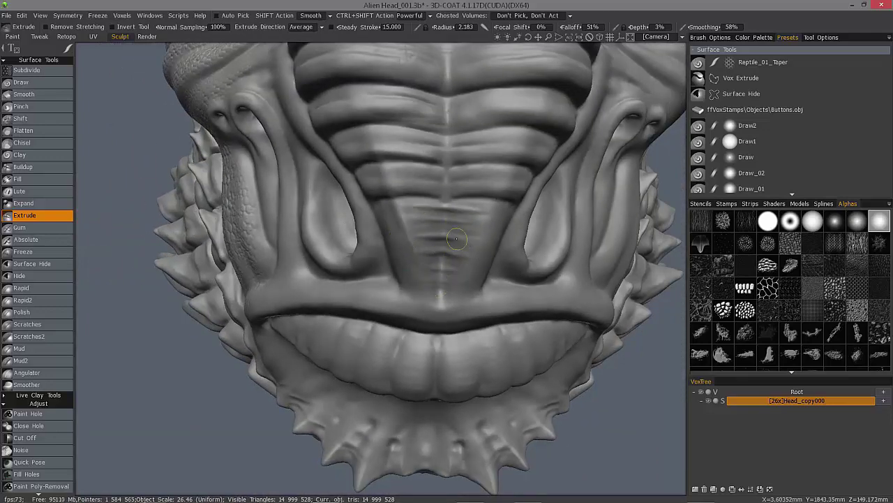
- Switch to the inverted Draw tool, set its radius to 5.592 and accept its tapering settings
{"action": "left_click_drag", "start_coordinate": [457, 238], "coordinate": [396, 239], "text": "alt"}
{"action": "key", "text": "KP_2"}
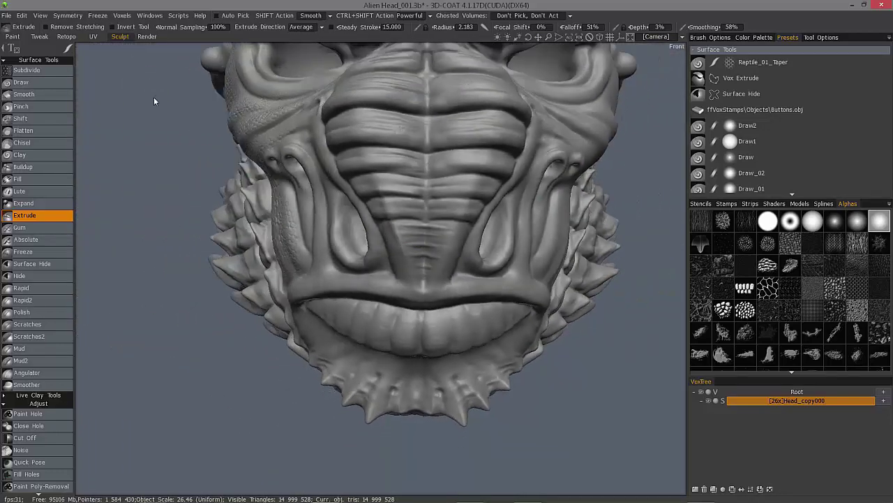
{"action": "left_click_drag", "start_coordinate": [154, 101], "coordinate": [187, 106], "text": "alt"}
{"action": "left_click", "coordinate": [22, 83]}
{"action": "left_click_drag", "start_coordinate": [242, 147], "coordinate": [218, 148], "text": "alt"}
{"action": "right_click_drag", "start_coordinate": [430, 252], "coordinate": [412, 252]}
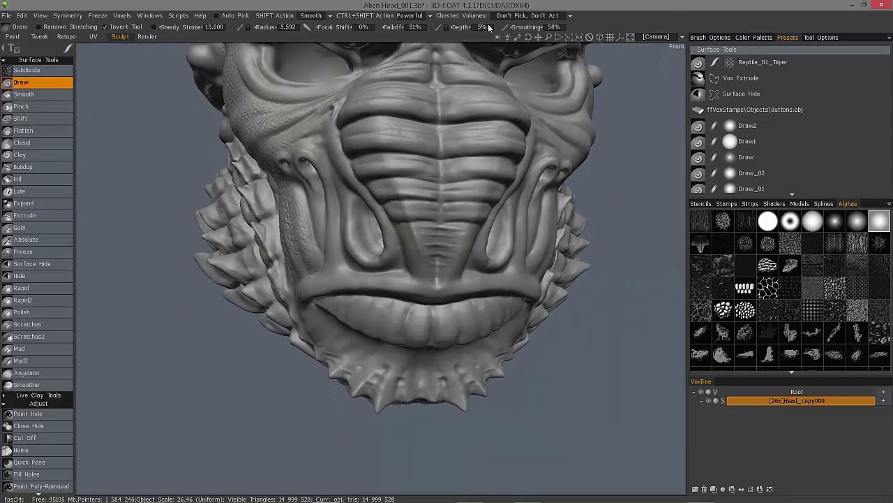
{"action": "left_click", "coordinate": [305, 27]}
{"action": "left_click", "coordinate": [281, 414]}
{"action": "key", "text": "KP_2"}
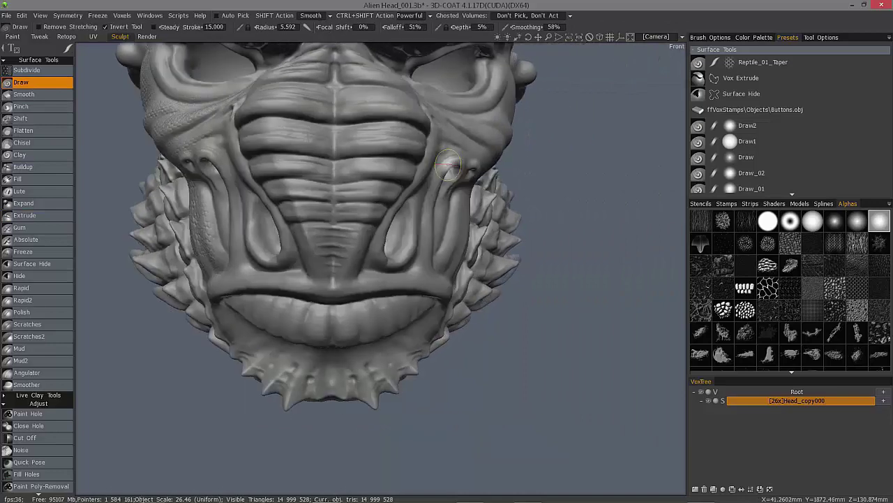
- Carve short horizontal creases into the lowest nose section with Draw at radius 3.060 and depth 23%, choosing the small soft round alpha
{"action": "scroll", "coordinate": [289, 237], "scroll_direction": "up", "scroll_amount": 4}
{"action": "right_click_drag", "start_coordinate": [289, 241], "coordinate": [272, 241]}
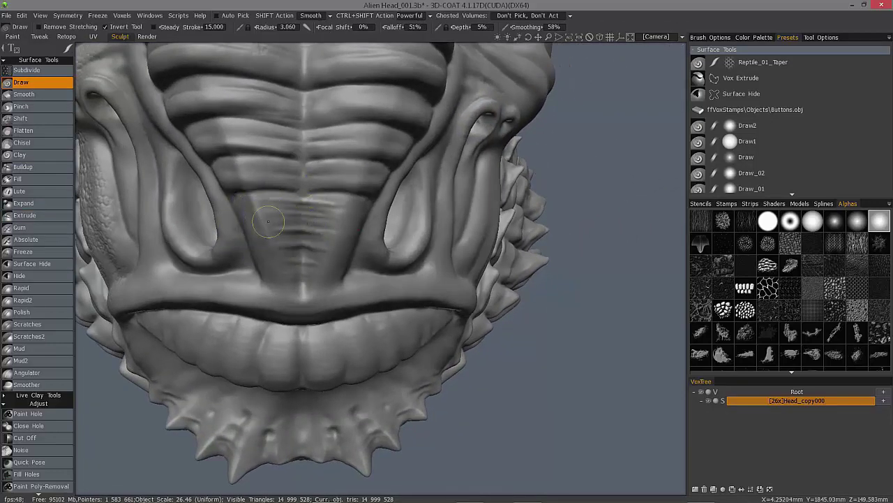
{"action": "mouse_move", "coordinate": [312, 241]}
{"action": "left_mouse_down", "text": "alt"}
{"action": "mouse_move", "coordinate": [300, 245]}
{"action": "mouse_move", "coordinate": [313, 240]}
{"action": "left_mouse_up", "text": "alt"}
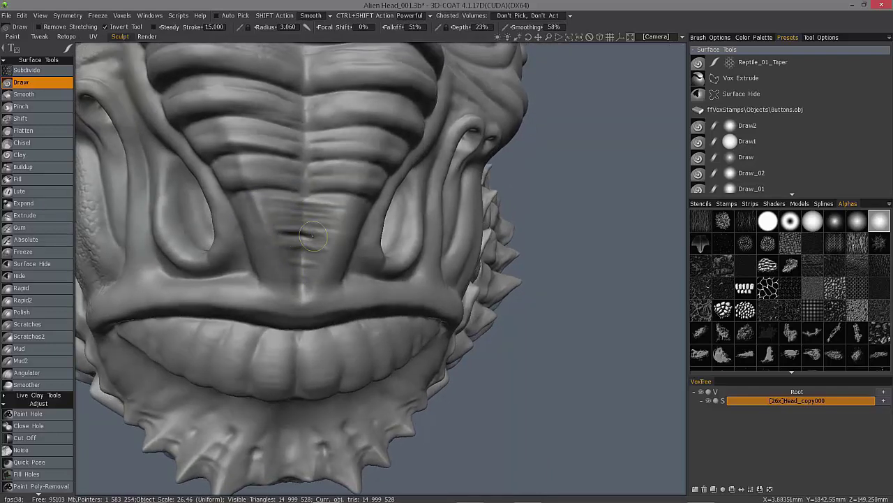
{"action": "left_click", "coordinate": [835, 224]}
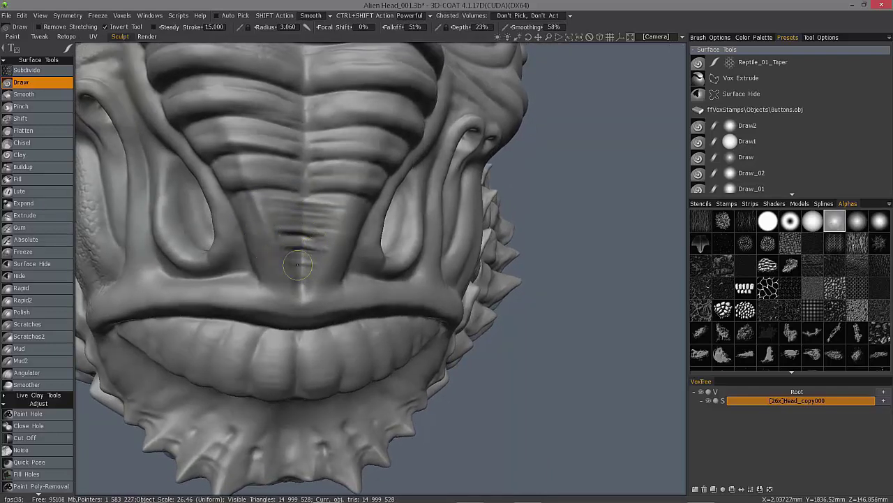
- Carve fine horizontal creases into the central segment of the lower lip with the inverted Draw brush
{"action": "left_click_drag", "start_coordinate": [298, 279], "coordinate": [262, 373], "text": "alt"}
{"action": "mouse_move", "coordinate": [264, 371]}
{"action": "left_mouse_down"}
{"action": "mouse_move", "coordinate": [245, 385]}
{"action": "mouse_move", "coordinate": [270, 384]}
{"action": "left_mouse_up"}
{"action": "left_click_drag", "start_coordinate": [241, 342], "coordinate": [215, 347], "text": "alt"}
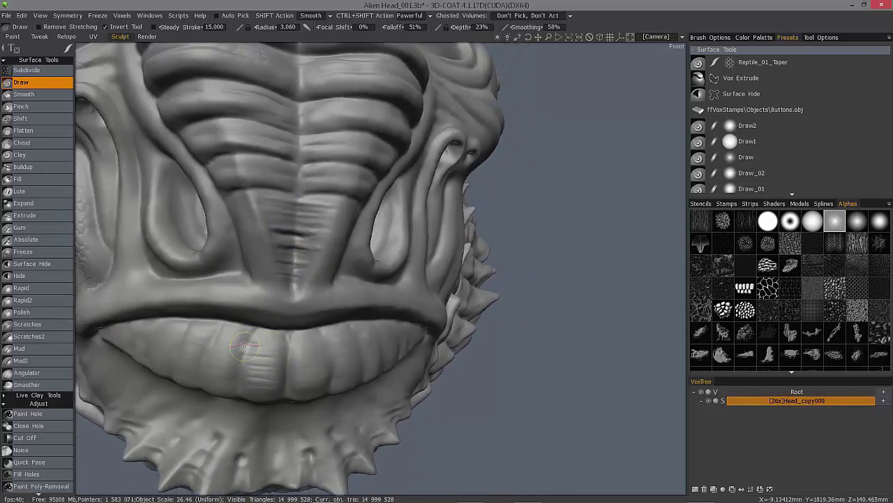
{"action": "left_click_drag", "start_coordinate": [275, 355], "coordinate": [273, 363], "text": "alt"}
- Carve fine horizontal creases across the remaining lower-lip segments and the upper lip with the inverted Draw brush at radius 1.779
{"action": "right_click_drag", "start_coordinate": [274, 350], "coordinate": [267, 347]}
{"action": "left_click_drag", "start_coordinate": [252, 336], "coordinate": [210, 364], "text": "alt"}
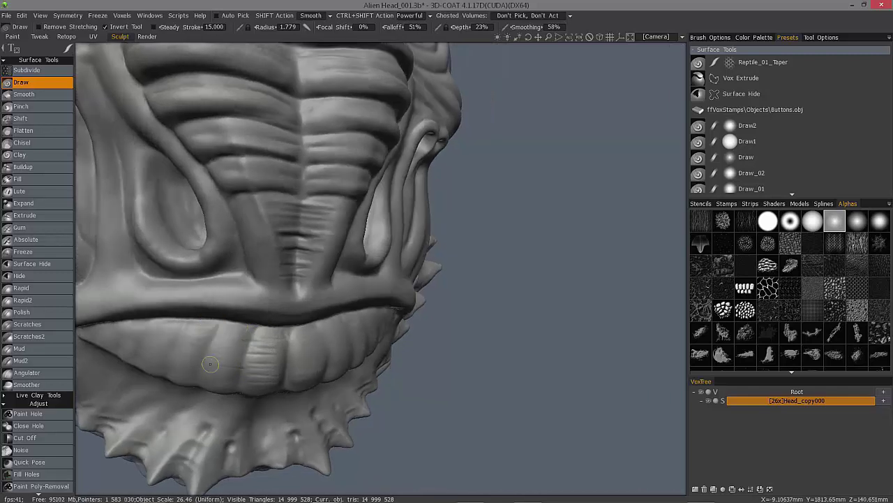
{"action": "left_click_drag", "start_coordinate": [244, 337], "coordinate": [166, 333], "text": "alt"}
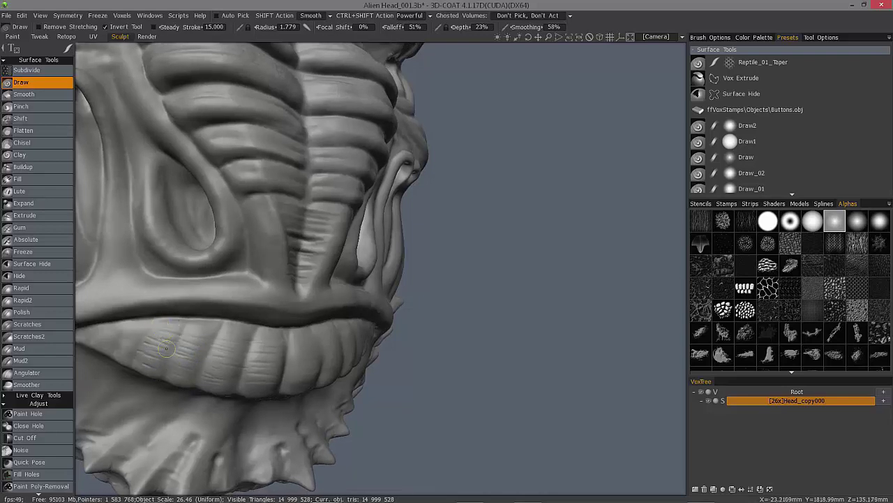
{"action": "left_click_drag", "start_coordinate": [166, 349], "coordinate": [298, 352], "text": "alt"}
{"action": "left_click_drag", "start_coordinate": [291, 392], "coordinate": [382, 345], "text": "alt"}
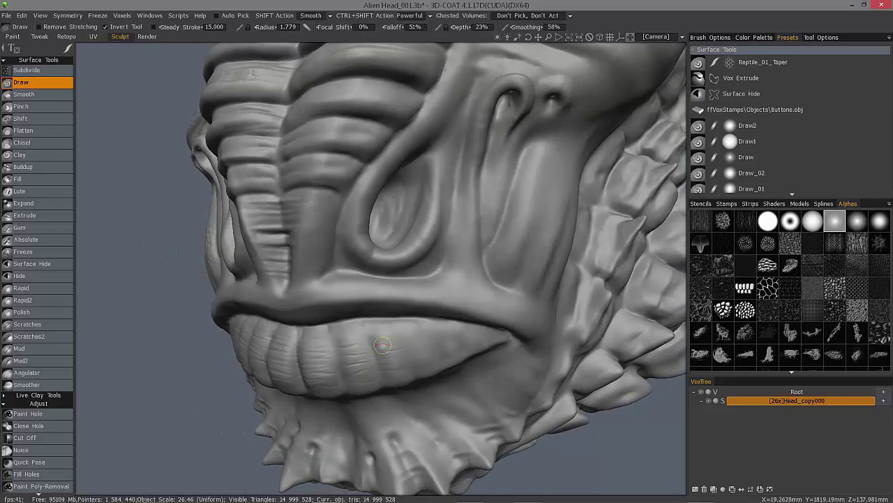
{"action": "left_click_drag", "start_coordinate": [436, 336], "coordinate": [289, 312], "text": "alt"}
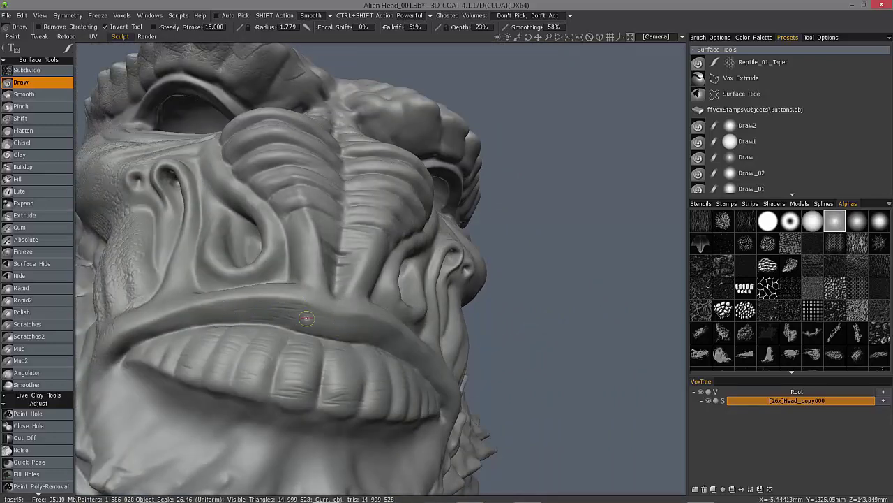
{"action": "left_click_drag", "start_coordinate": [307, 318], "coordinate": [215, 364], "text": "alt"}
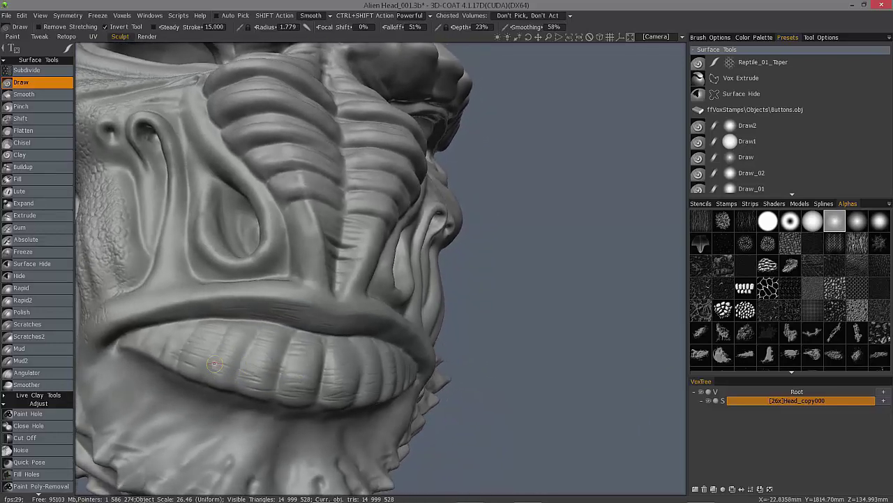
- Switch to the Paint room, add a new layer and check the current tool's tapering settings
{"action": "right_click_drag", "start_coordinate": [215, 363], "coordinate": [328, 269], "text": "alt"}
{"action": "middle_click_drag", "start_coordinate": [380, 220], "coordinate": [412, 283], "text": "alt"}
{"action": "left_click_drag", "start_coordinate": [412, 283], "coordinate": [397, 315], "text": "alt"}
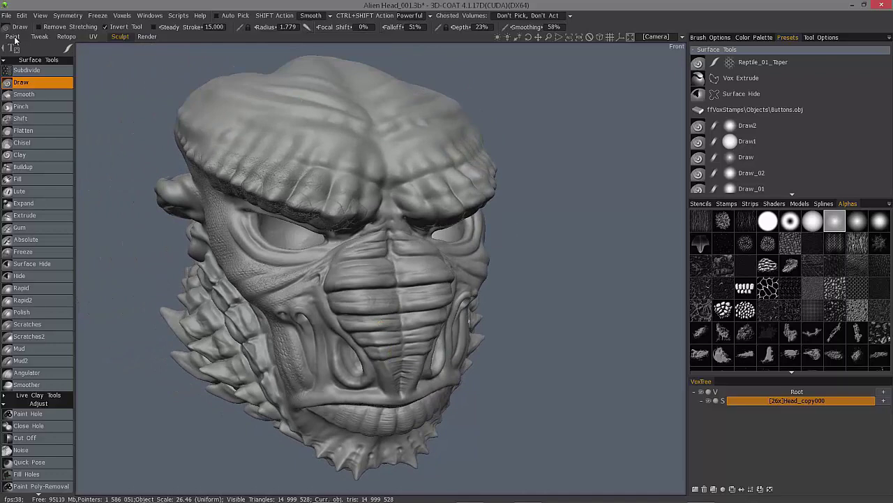
{"action": "left_click", "coordinate": [12, 36]}
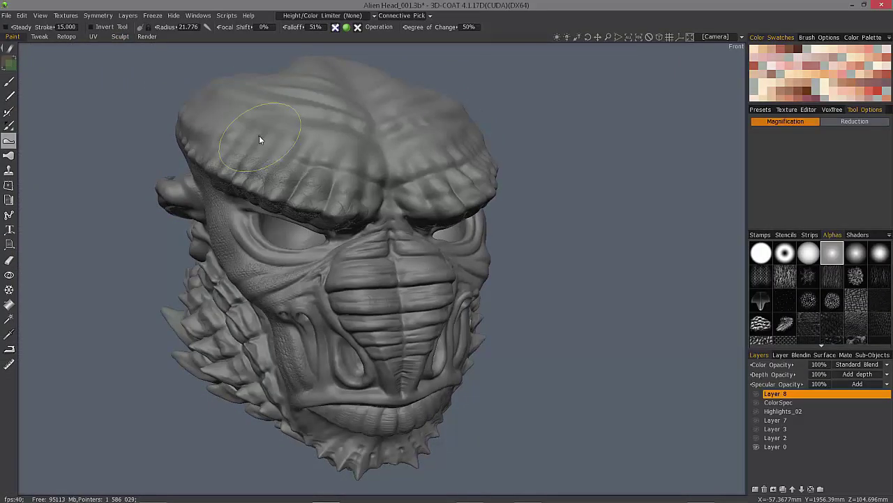
{"action": "left_click", "coordinate": [755, 489]}
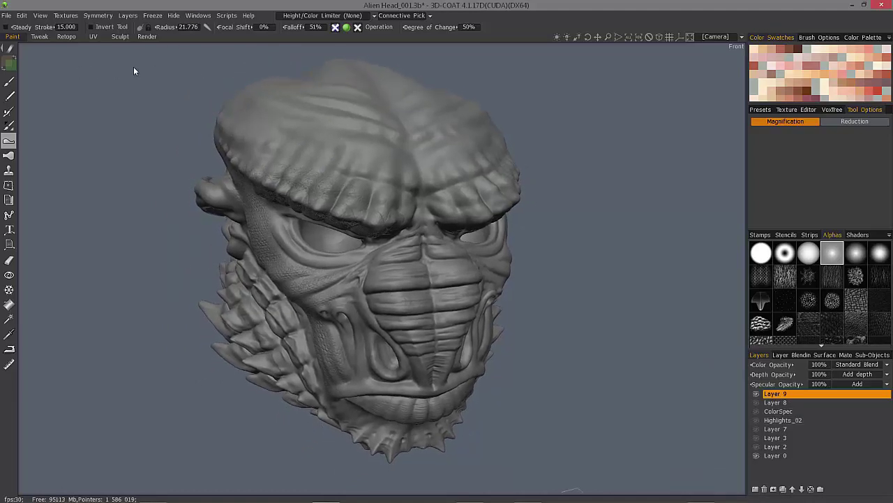
{"action": "left_click", "coordinate": [206, 28]}
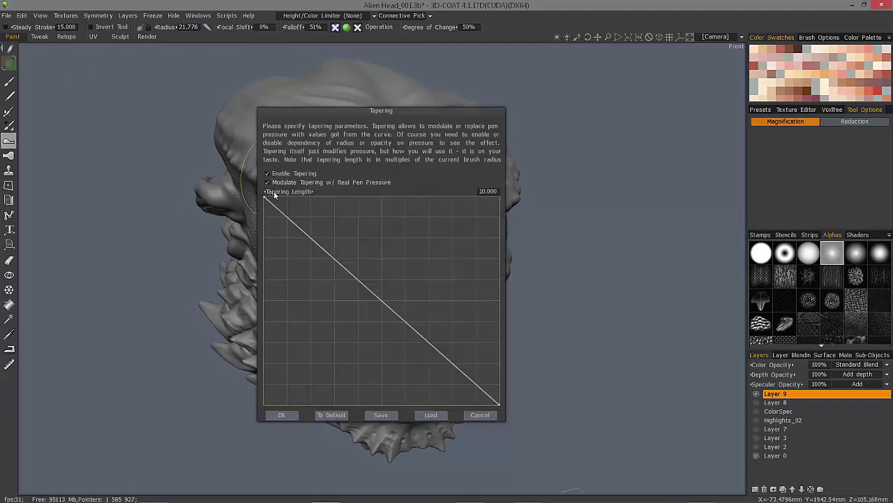
{"action": "left_click", "coordinate": [274, 416]}
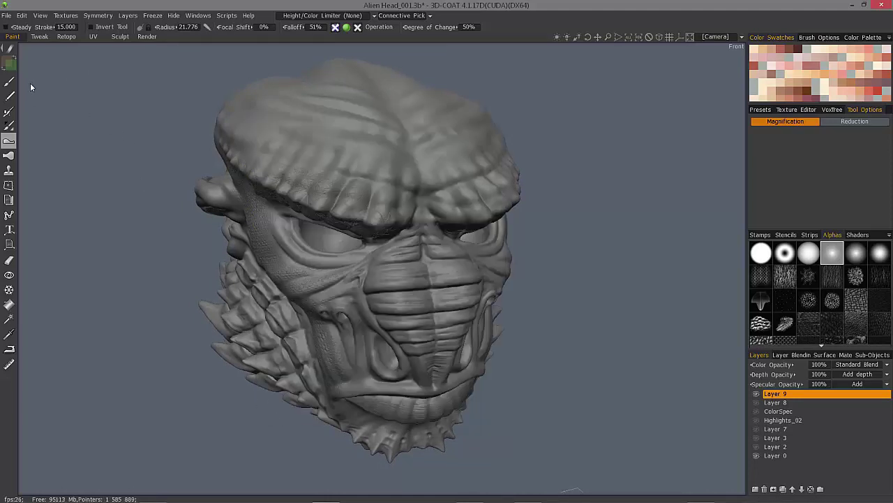
- Select the standard paint Brush and swap the colours so green is the foreground colour
{"action": "left_click_drag", "start_coordinate": [30, 85], "coordinate": [28, 80]}
{"action": "right_click_drag", "start_coordinate": [29, 80], "coordinate": [28, 78]}
{"action": "middle_click_drag", "start_coordinate": [28, 78], "coordinate": [41, 89]}
{"action": "left_click", "coordinate": [9, 82]}
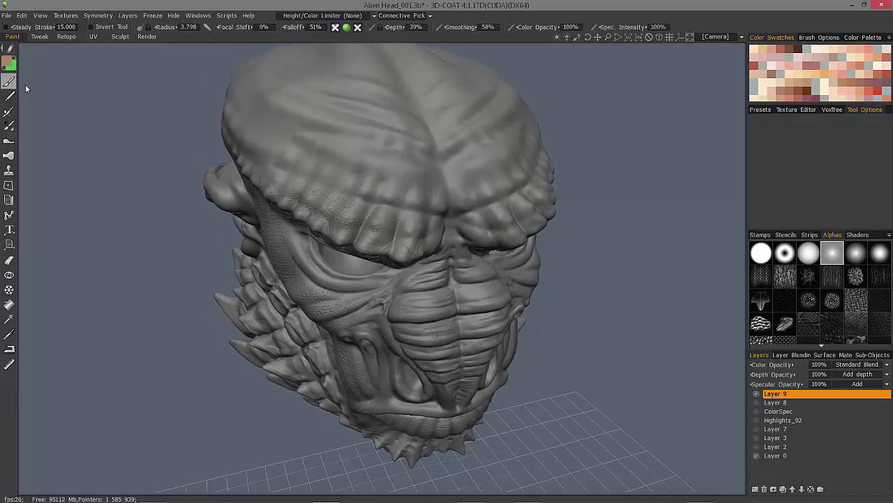
{"action": "left_click_drag", "start_coordinate": [25, 88], "coordinate": [53, 72]}
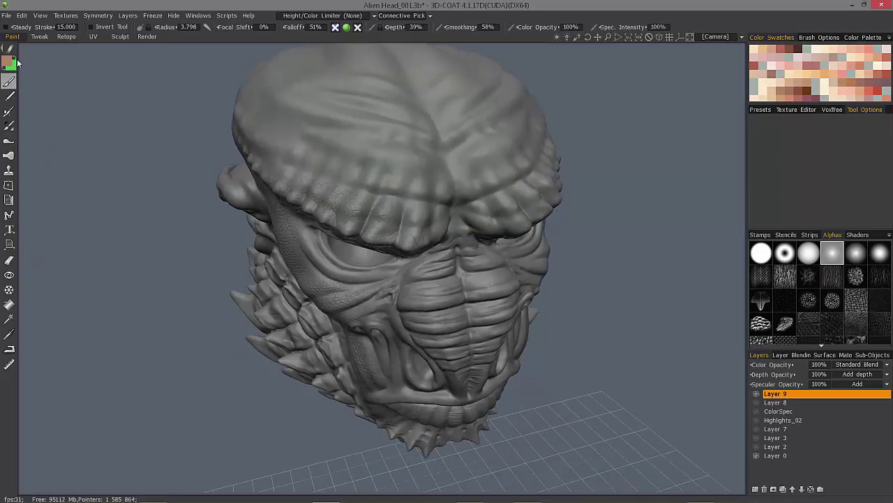
{"action": "left_click", "coordinate": [14, 60]}
- Set the paint brush radius to 7.537, choose the broad soft round alpha and pick a brush stroke mode
{"action": "mouse_move", "coordinate": [383, 110]}
{"action": "left_mouse_down", "text": "alt"}
{"action": "mouse_move", "coordinate": [408, 141]}
{"action": "mouse_move", "coordinate": [407, 167]}
{"action": "mouse_move", "coordinate": [423, 180]}
{"action": "left_mouse_up", "text": "alt"}
{"action": "mouse_move", "coordinate": [347, 27]}
{"action": "right_click_drag", "start_coordinate": [423, 179], "coordinate": [434, 181]}
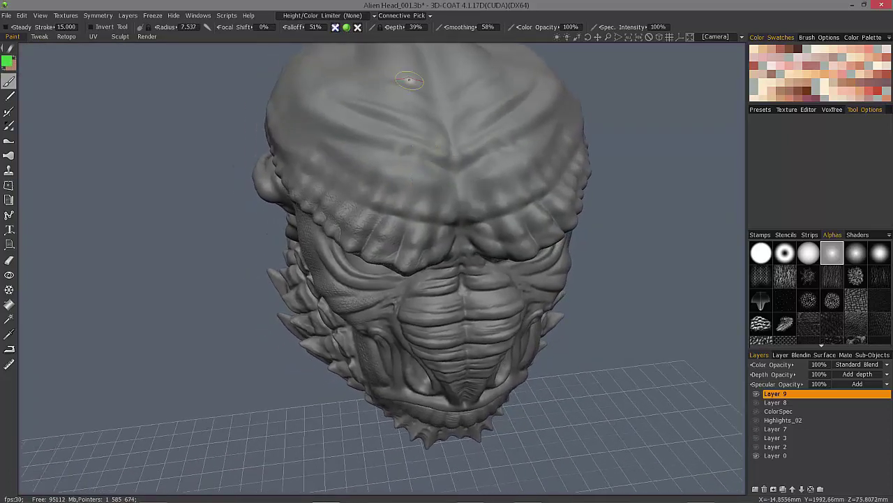
{"action": "left_click", "coordinate": [881, 255]}
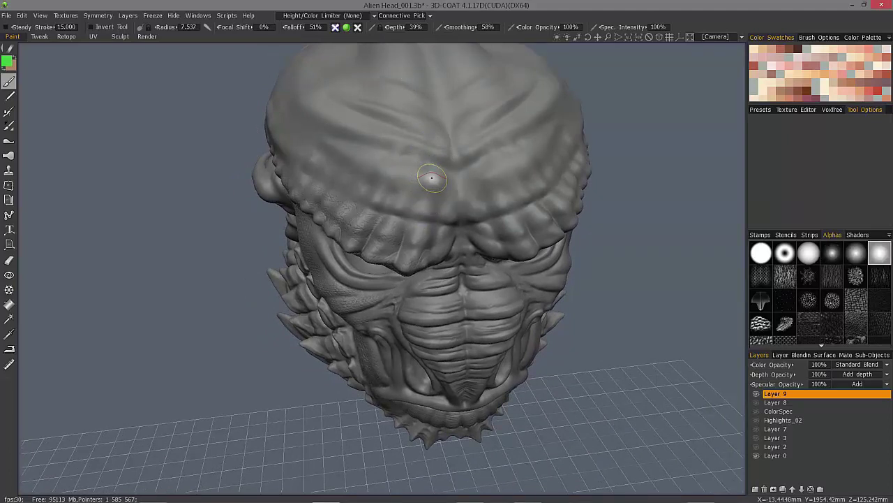
{"action": "left_click", "coordinate": [26, 50]}
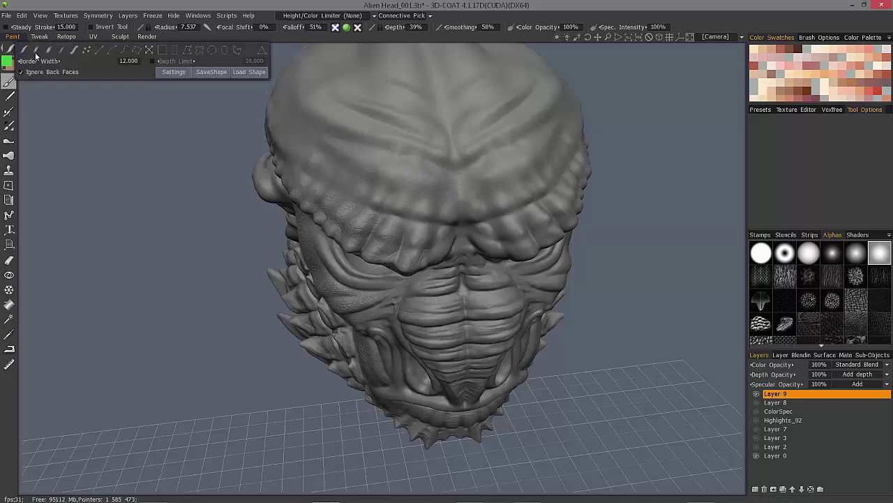
- Enlarge the brush radius to 14.155 and paint a green stroke across one side of the forehead above the brow ridge
{"action": "left_click_drag", "start_coordinate": [362, 138], "coordinate": [355, 151], "text": "alt"}
{"action": "mouse_move", "coordinate": [405, 162]}
{"action": "right_mouse_down"}
{"action": "mouse_move", "coordinate": [410, 183]}
{"action": "mouse_move", "coordinate": [441, 186]}
{"action": "right_mouse_up"}
{"action": "mouse_move", "coordinate": [441, 186]}
{"action": "left_mouse_down"}
{"action": "mouse_move", "coordinate": [365, 174]}
{"action": "mouse_move", "coordinate": [262, 120]}
{"action": "mouse_move", "coordinate": [321, 105]}
{"action": "left_mouse_up"}
{"action": "mouse_move", "coordinate": [341, 63]}
{"action": "left_mouse_down", "text": "alt"}
{"action": "mouse_move", "coordinate": [369, 76]}
{"action": "mouse_move", "coordinate": [321, 87]}
{"action": "left_mouse_up", "text": "alt"}
{"action": "left_click_drag", "start_coordinate": [257, 36], "coordinate": [211, 31], "text": "alt"}
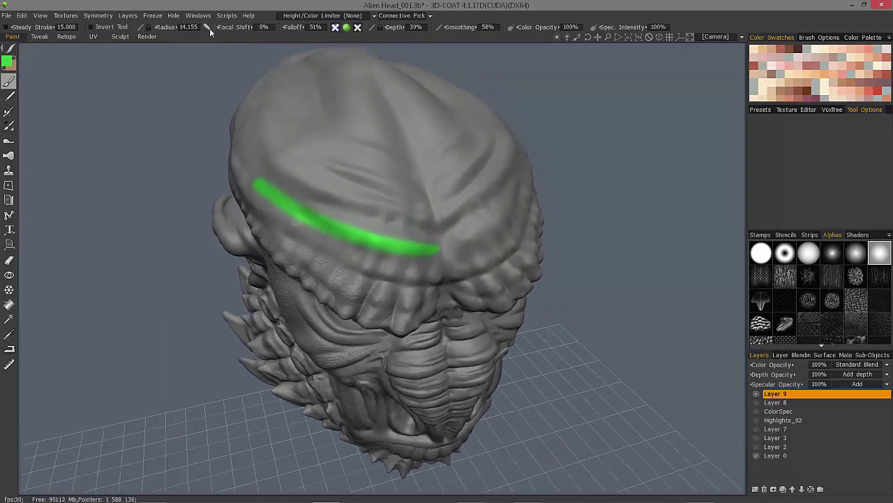
- Check the paint brush's tapering options, including pen pressure modulation, tapering length and the taper curve
{"action": "left_click", "coordinate": [208, 30]}
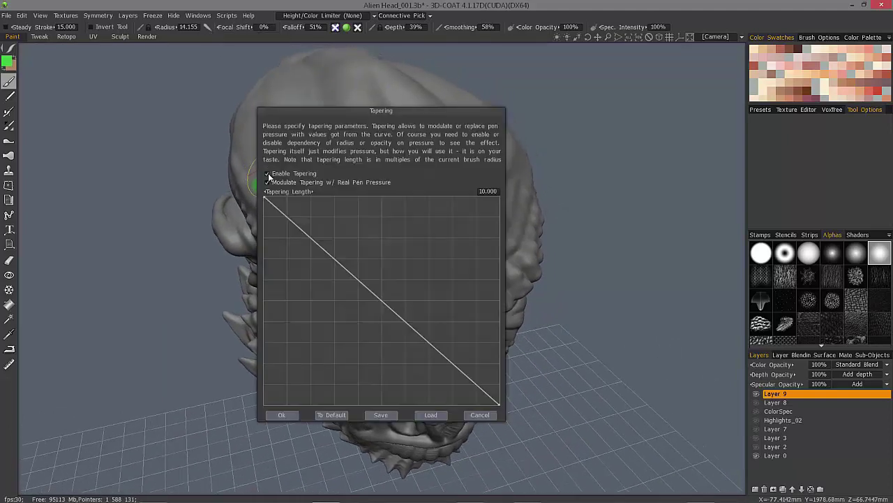
{"action": "left_click", "coordinate": [281, 415]}
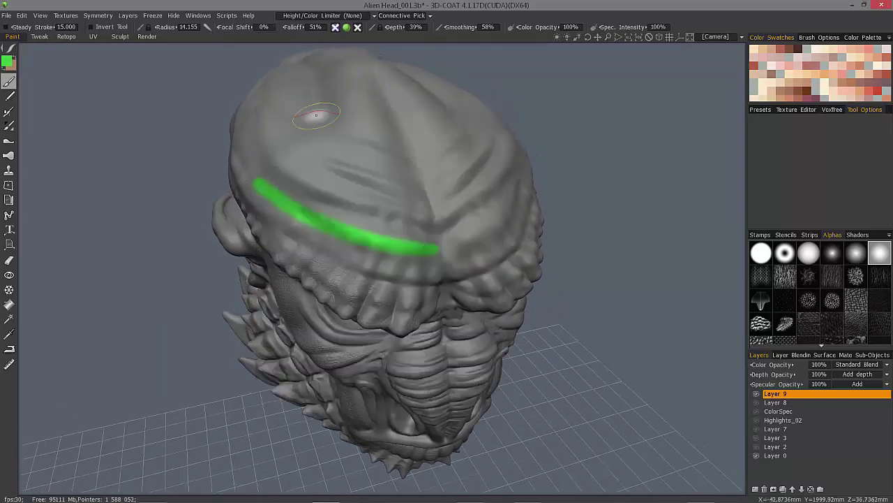
{"action": "right_click_drag", "start_coordinate": [316, 115], "coordinate": [369, 189]}
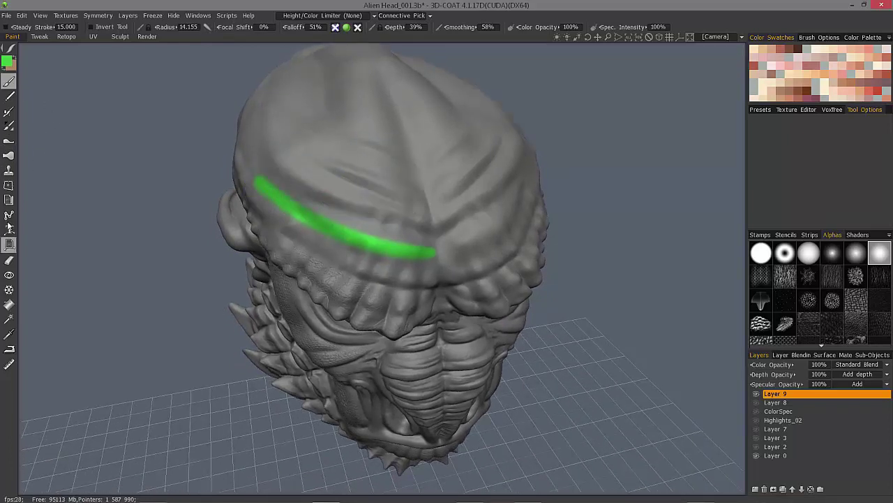
{"action": "left_click", "coordinate": [208, 29]}
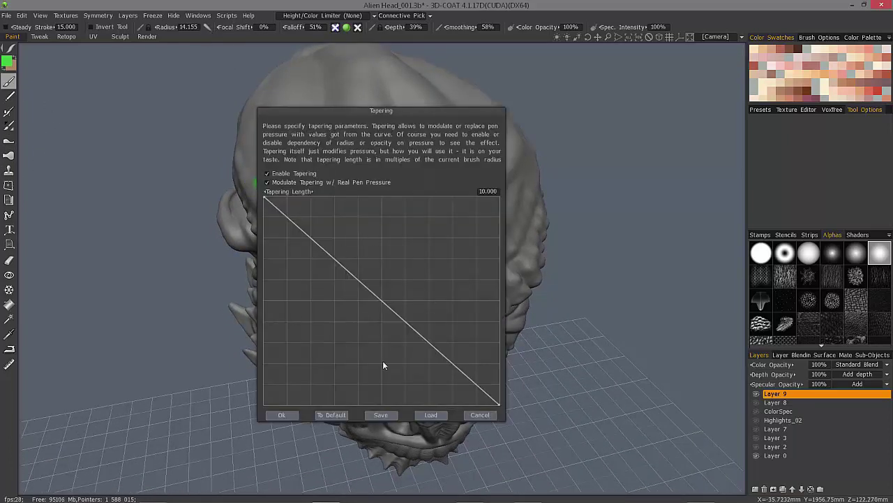
{"action": "left_click", "coordinate": [285, 415]}
- Paint a series of tapered green strokes across one side of the forehead and up towards the crown
{"action": "mouse_move", "coordinate": [365, 131]}
{"action": "left_mouse_down", "text": "alt"}
{"action": "mouse_move", "coordinate": [391, 205]}
{"action": "mouse_move", "coordinate": [392, 190]}
{"action": "mouse_move", "coordinate": [273, 133]}
{"action": "left_mouse_up", "text": "alt"}
{"action": "left_click_drag", "start_coordinate": [410, 158], "coordinate": [299, 123]}
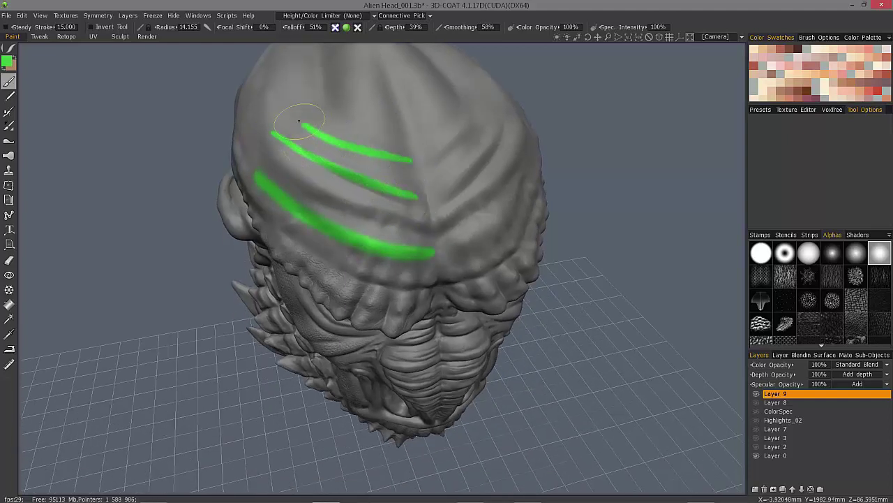
{"action": "left_click_drag", "start_coordinate": [413, 180], "coordinate": [287, 128]}
{"action": "mouse_move", "coordinate": [435, 225]}
{"action": "left_mouse_down"}
{"action": "mouse_move", "coordinate": [283, 164]}
{"action": "mouse_move", "coordinate": [286, 138]}
{"action": "mouse_move", "coordinate": [365, 186]}
{"action": "mouse_move", "coordinate": [335, 104]}
{"action": "left_mouse_up"}
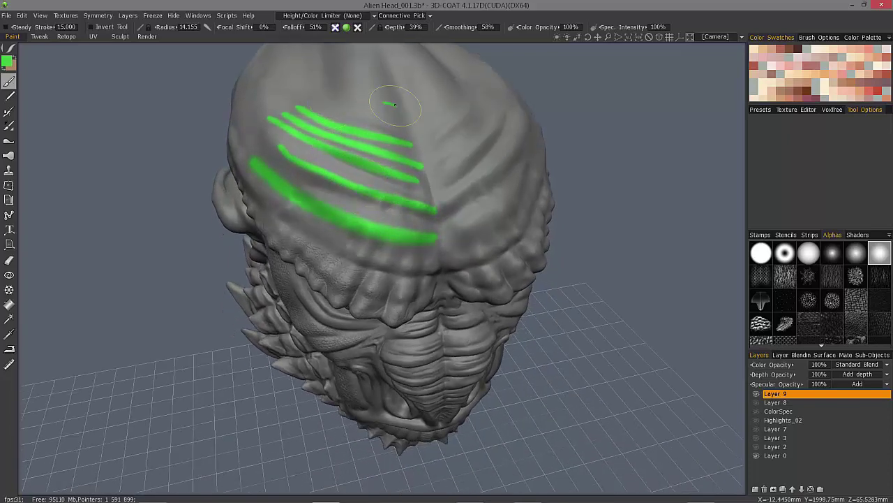
{"action": "mouse_move", "coordinate": [397, 107]}
{"action": "left_mouse_down"}
{"action": "mouse_move", "coordinate": [298, 74]}
{"action": "mouse_move", "coordinate": [314, 126]}
{"action": "mouse_move", "coordinate": [372, 187]}
{"action": "left_mouse_up"}
{"action": "left_click_drag", "start_coordinate": [379, 190], "coordinate": [304, 159]}
- Set the tapering length to 6.955 and paint more tapered green strokes from the midline across the crown
{"action": "left_click", "coordinate": [208, 32]}
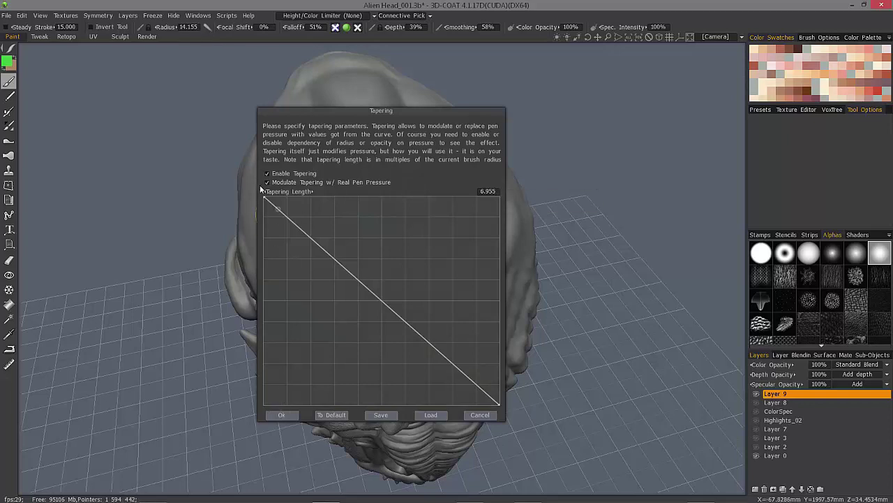
{"action": "left_click", "coordinate": [283, 415]}
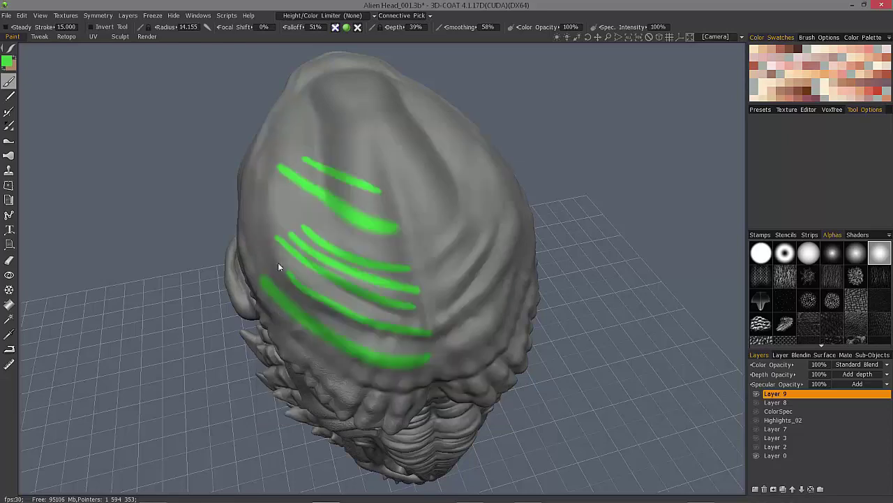
{"action": "mouse_move", "coordinate": [280, 265]}
{"action": "right_mouse_down"}
{"action": "mouse_move", "coordinate": [335, 181]}
{"action": "mouse_move", "coordinate": [370, 162]}
{"action": "right_mouse_up"}
{"action": "left_click_drag", "start_coordinate": [370, 162], "coordinate": [271, 126]}
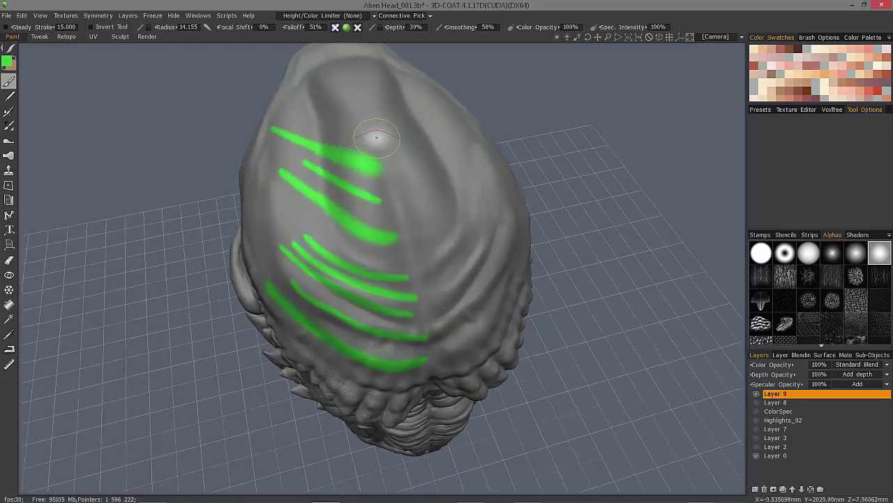
{"action": "left_click_drag", "start_coordinate": [369, 130], "coordinate": [276, 115]}
{"action": "right_click_drag", "start_coordinate": [275, 115], "coordinate": [358, 91]}
{"action": "left_click_drag", "start_coordinate": [368, 103], "coordinate": [290, 96]}
{"action": "mouse_move", "coordinate": [291, 96]}
{"action": "right_mouse_down"}
{"action": "mouse_move", "coordinate": [280, 183]}
{"action": "mouse_move", "coordinate": [376, 224]}
{"action": "right_mouse_up"}
{"action": "left_click_drag", "start_coordinate": [377, 223], "coordinate": [243, 183]}
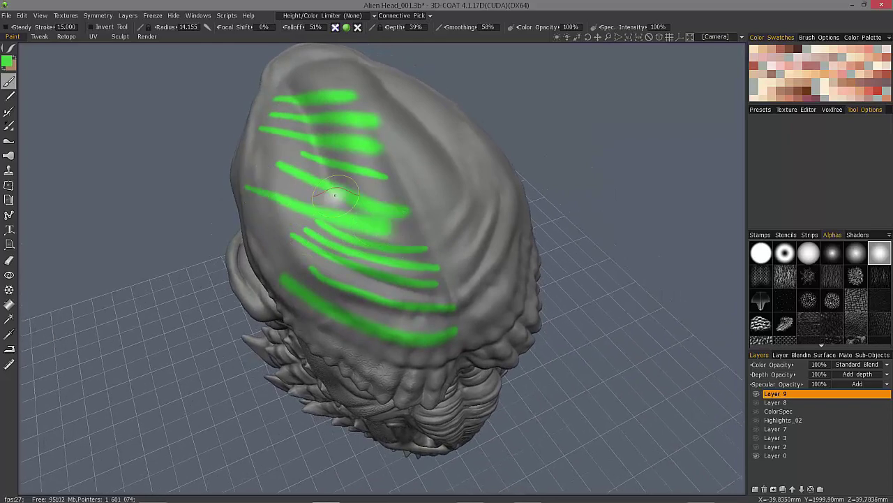
- Paint long overlapping tapered green strokes along the side of the head just above the brow ridge
{"action": "mouse_move", "coordinate": [335, 196]}
{"action": "left_mouse_down", "text": "alt"}
{"action": "mouse_move", "coordinate": [299, 243]}
{"action": "mouse_move", "coordinate": [311, 217]}
{"action": "left_mouse_up", "text": "alt"}
{"action": "left_click_drag", "start_coordinate": [447, 281], "coordinate": [396, 272]}
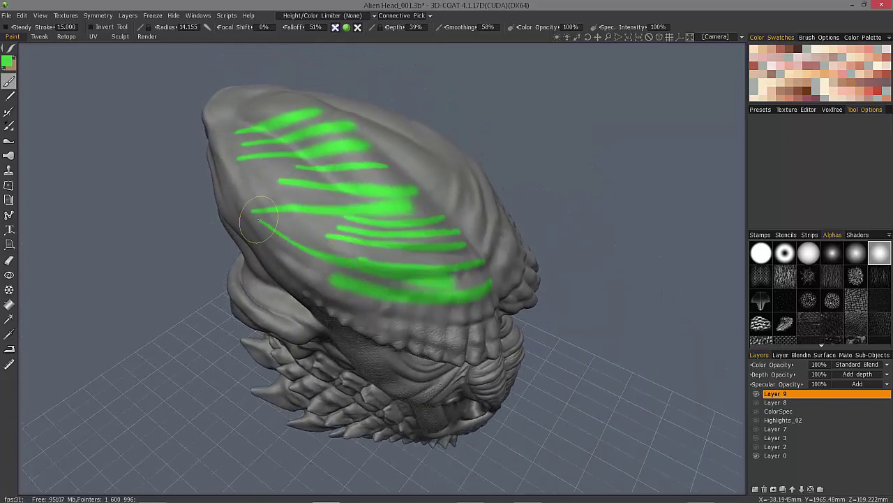
{"action": "mouse_move", "coordinate": [258, 220]}
{"action": "left_mouse_down"}
{"action": "mouse_move", "coordinate": [379, 259]}
{"action": "mouse_move", "coordinate": [428, 288]}
{"action": "mouse_move", "coordinate": [444, 319]}
{"action": "left_mouse_up"}
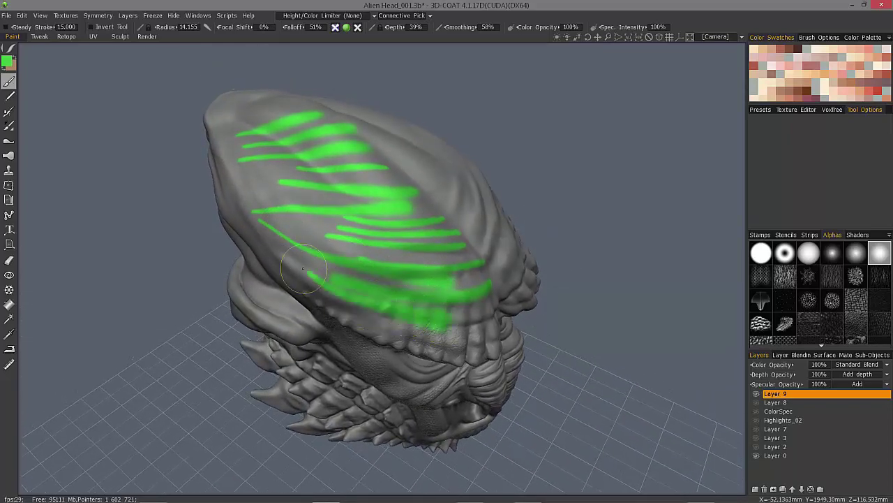
{"action": "right_click_drag", "start_coordinate": [293, 258], "coordinate": [342, 279]}
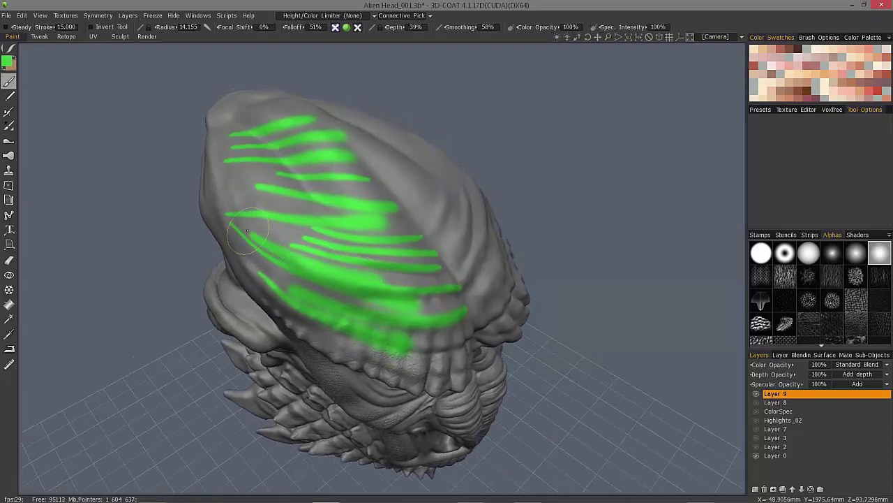
{"action": "right_click_drag", "start_coordinate": [229, 217], "coordinate": [245, 219]}
{"action": "left_click_drag", "start_coordinate": [245, 219], "coordinate": [356, 274]}
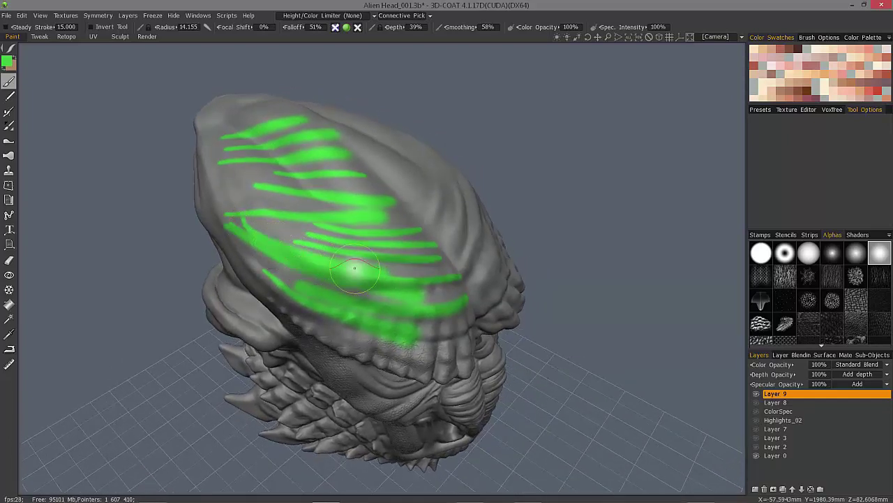
- Fill the gaps between the strokes on the middle of the head's side with overlapping green strokes
{"action": "mouse_move", "coordinate": [210, 220]}
{"action": "left_mouse_down"}
{"action": "mouse_move", "coordinate": [334, 245]}
{"action": "mouse_move", "coordinate": [252, 227]}
{"action": "mouse_move", "coordinate": [239, 233]}
{"action": "left_mouse_up"}
{"action": "mouse_move", "coordinate": [340, 221]}
{"action": "left_mouse_down"}
{"action": "mouse_move", "coordinate": [381, 233]}
{"action": "mouse_move", "coordinate": [217, 220]}
{"action": "mouse_move", "coordinate": [349, 213]}
{"action": "mouse_move", "coordinate": [214, 208]}
{"action": "left_mouse_up"}
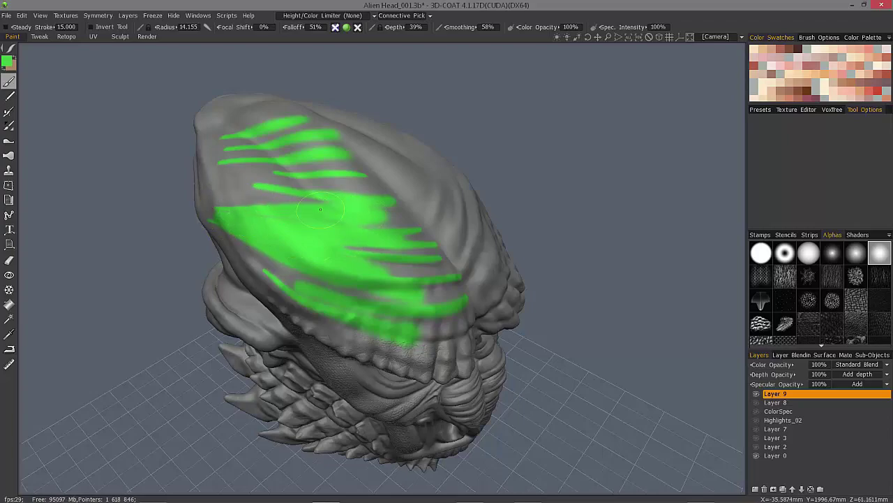
{"action": "left_click_drag", "start_coordinate": [320, 209], "coordinate": [329, 210]}
{"action": "mouse_move", "coordinate": [303, 213]}
{"action": "middle_mouse_down"}
{"action": "mouse_move", "coordinate": [307, 252]}
{"action": "mouse_move", "coordinate": [379, 261]}
{"action": "middle_mouse_up"}
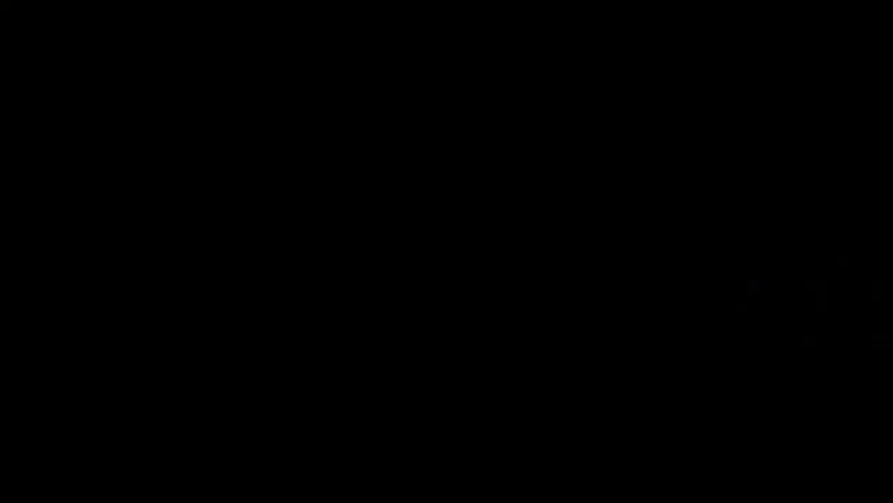